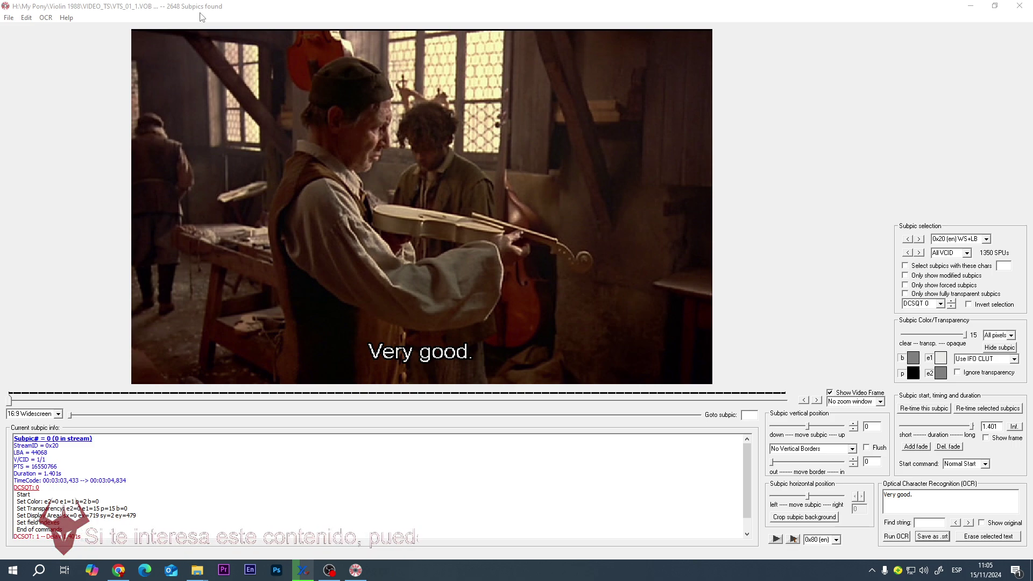
left_click(7, 18)
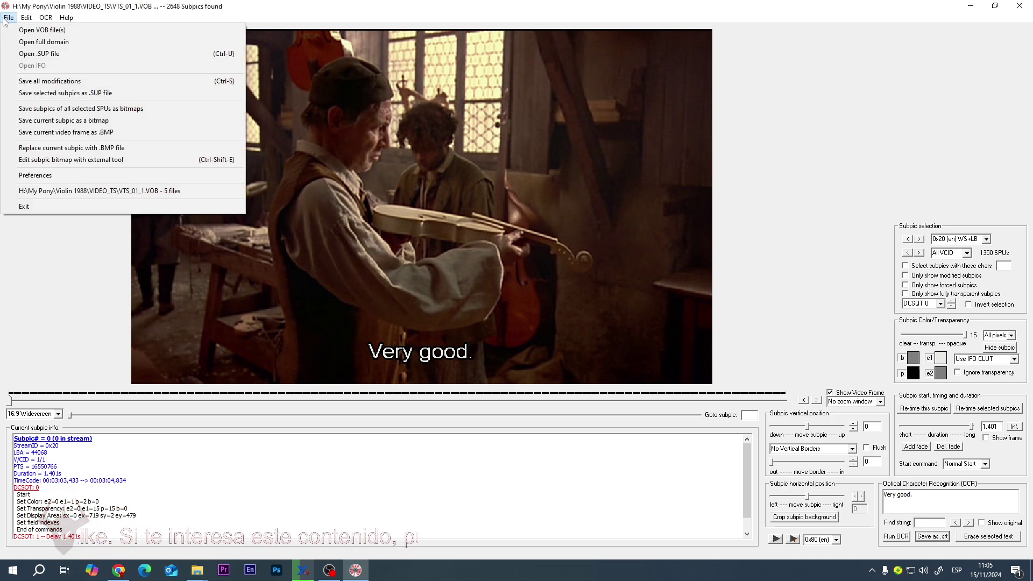
left_click(30, 42)
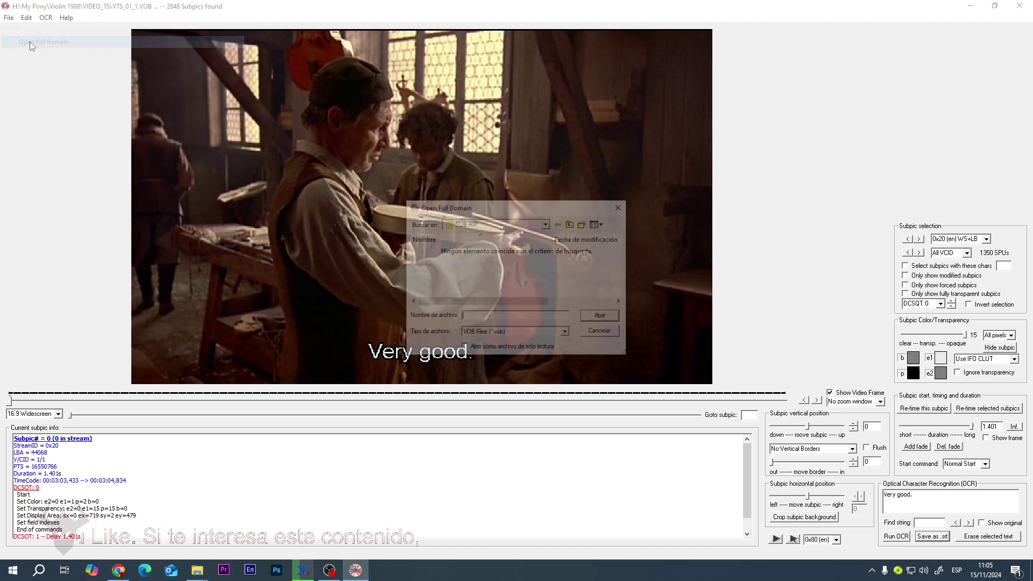
left_click(549, 225)
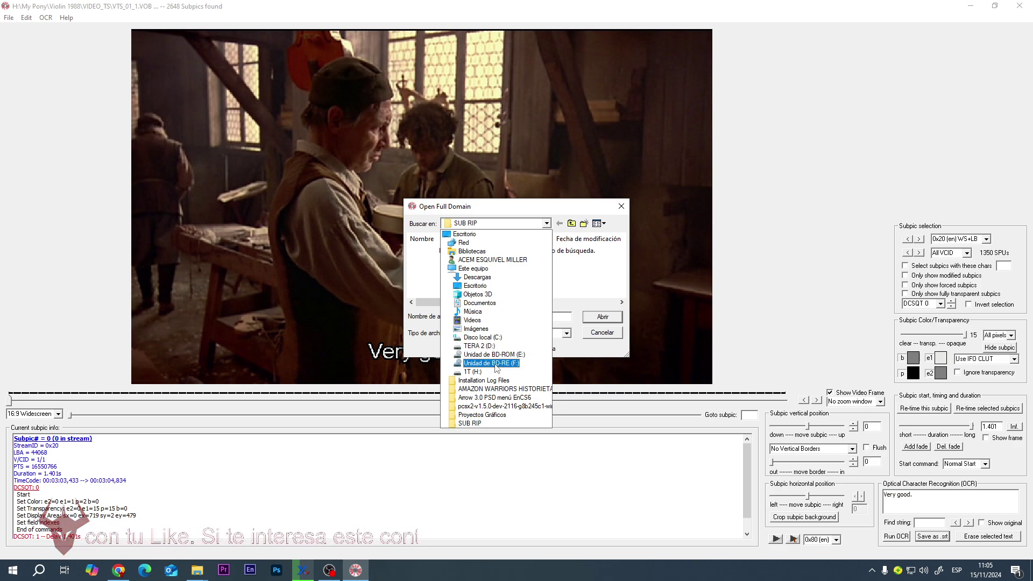
left_click(474, 372)
left_click(622, 273)
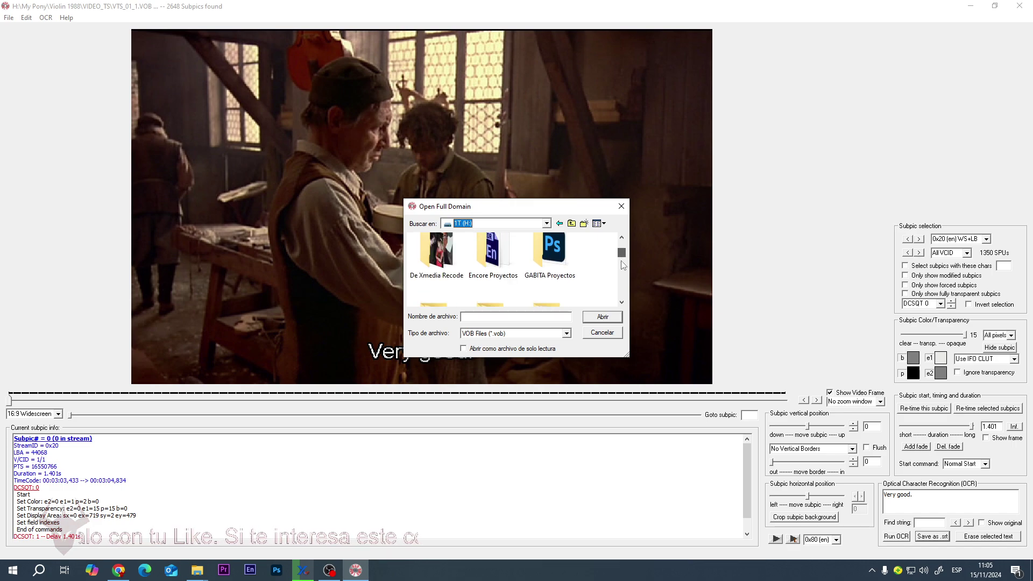
mouse_move(622, 273)
left_mouse_down()
mouse_move(622, 289)
mouse_move(623, 268)
left_mouse_up()
double_click(492, 260)
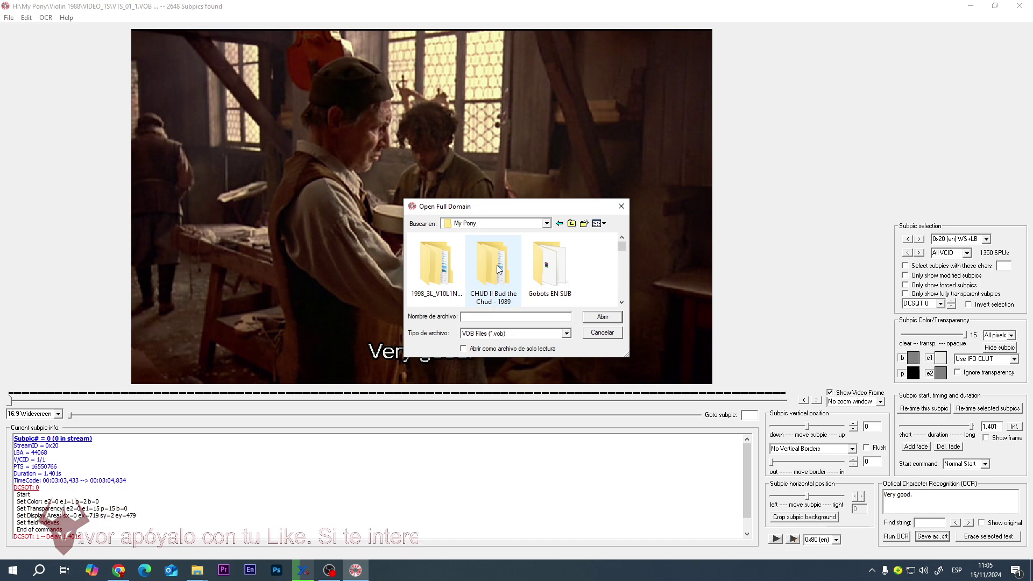
left_click_drag(622, 248, 624, 283)
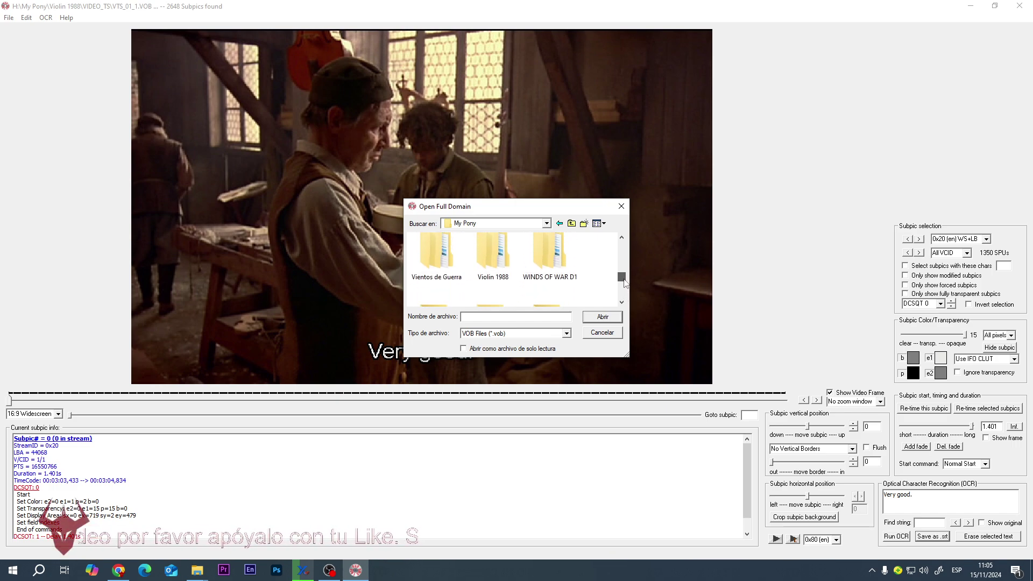
double_click(500, 265)
double_click(436, 259)
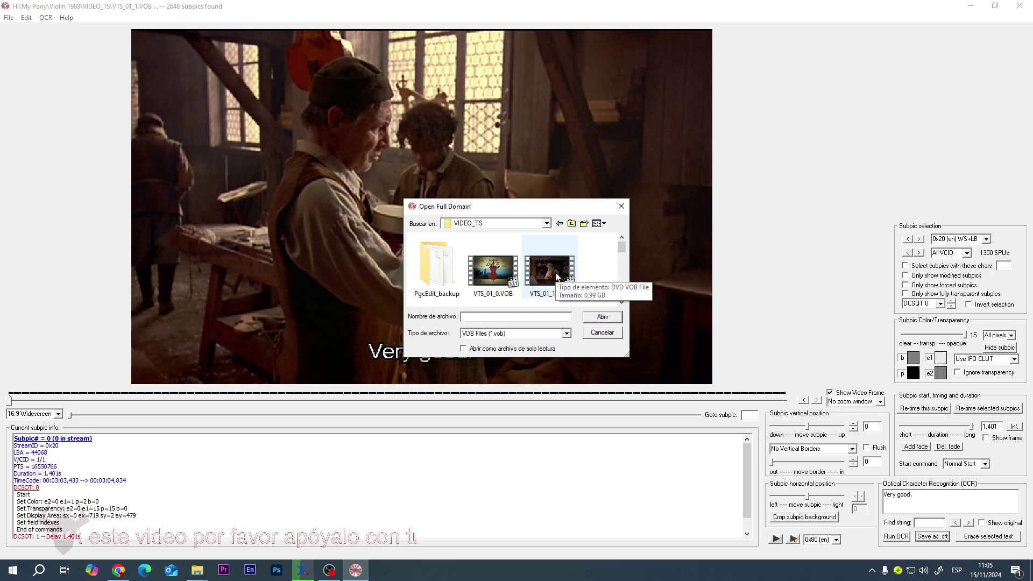
left_click(603, 332)
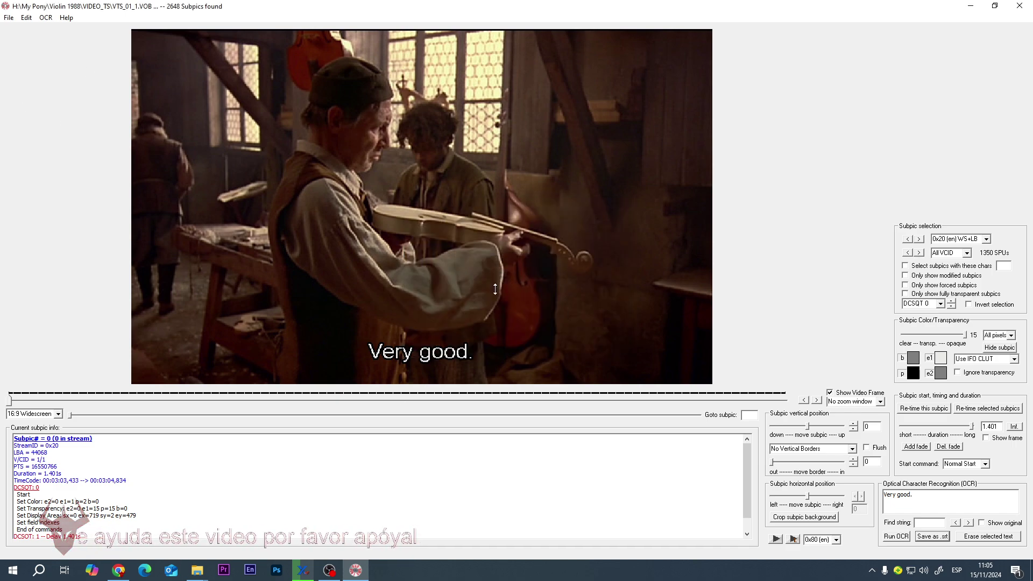
- Preview the 0x21 (es) WS+LB subtitle stream and return to the 0x20 (en) WS+LB stream
left_click(987, 240)
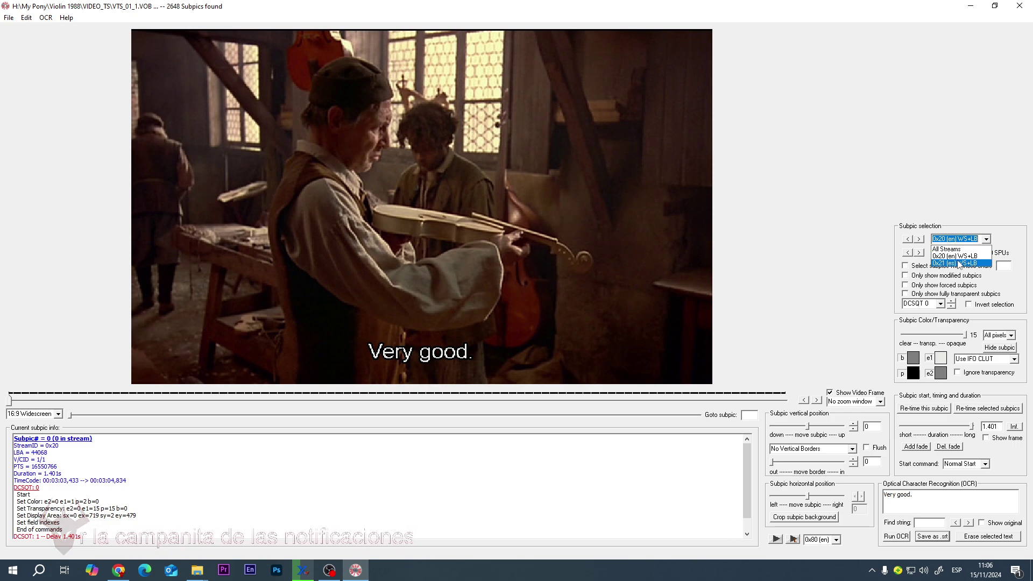
left_click(960, 256)
left_click(987, 240)
left_click(962, 260)
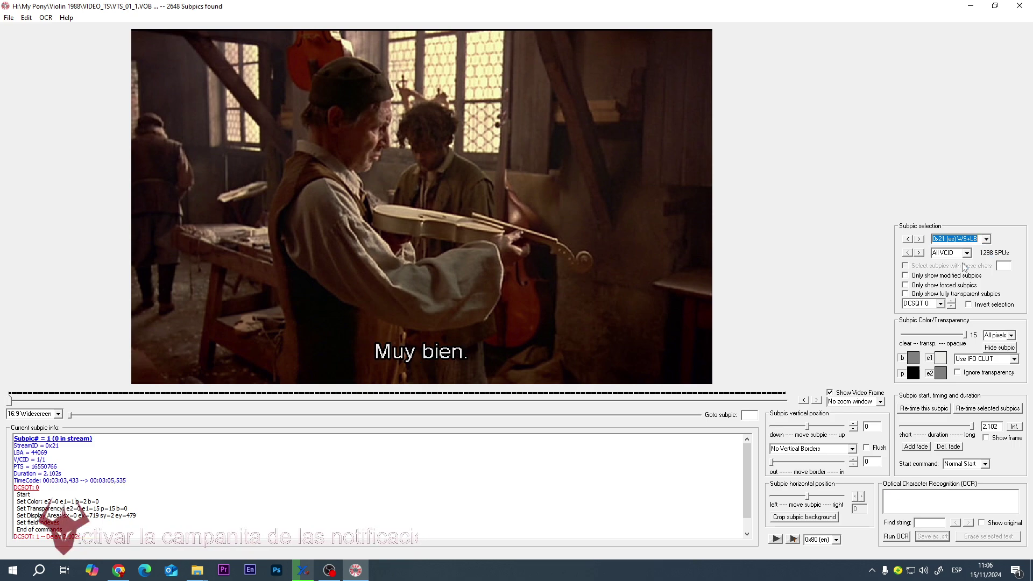
left_click(988, 241)
left_click(971, 257)
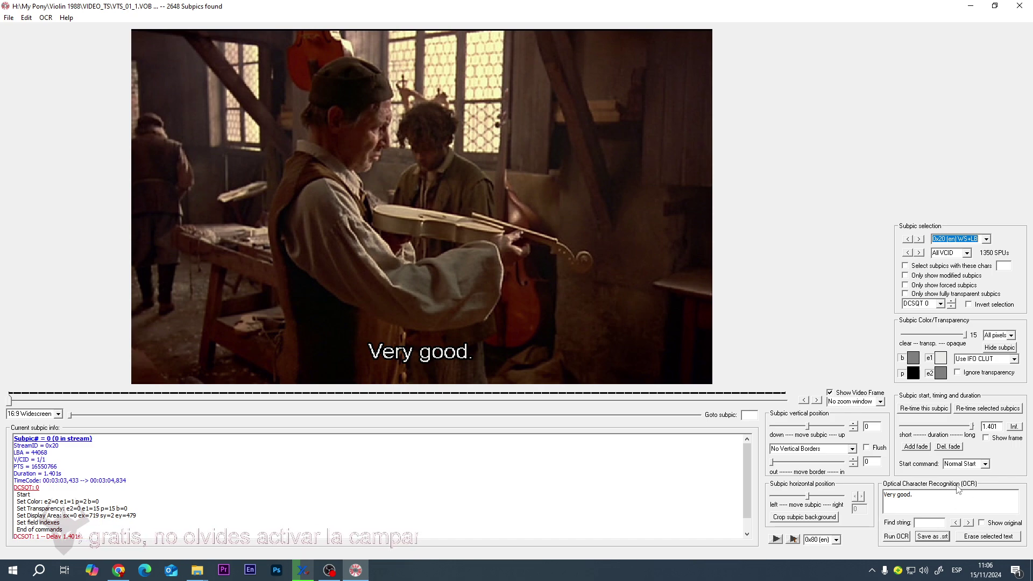
- Run OCR on the English subpics, enable Show original, and run OCR again
left_click(900, 538)
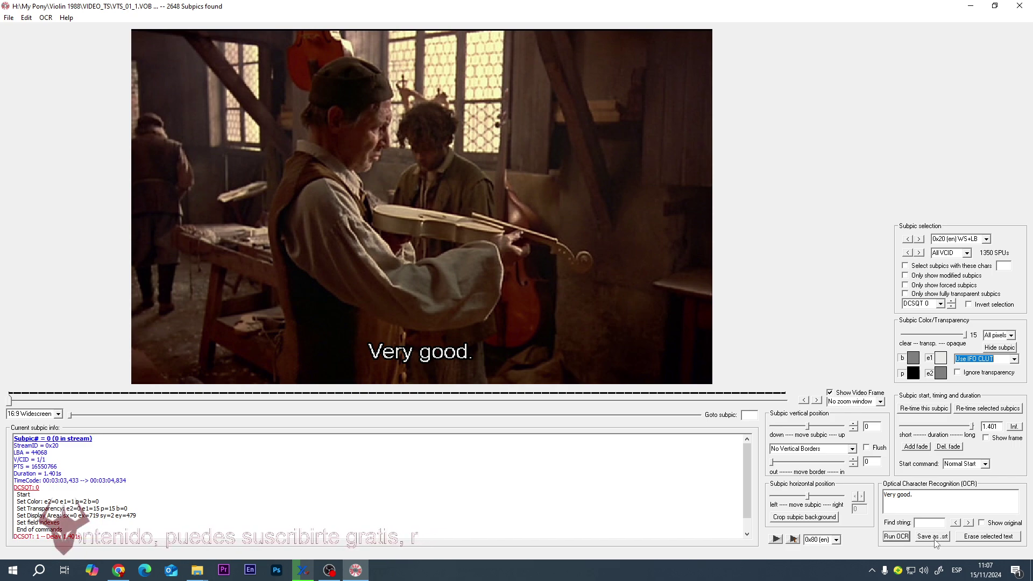
left_click(982, 523)
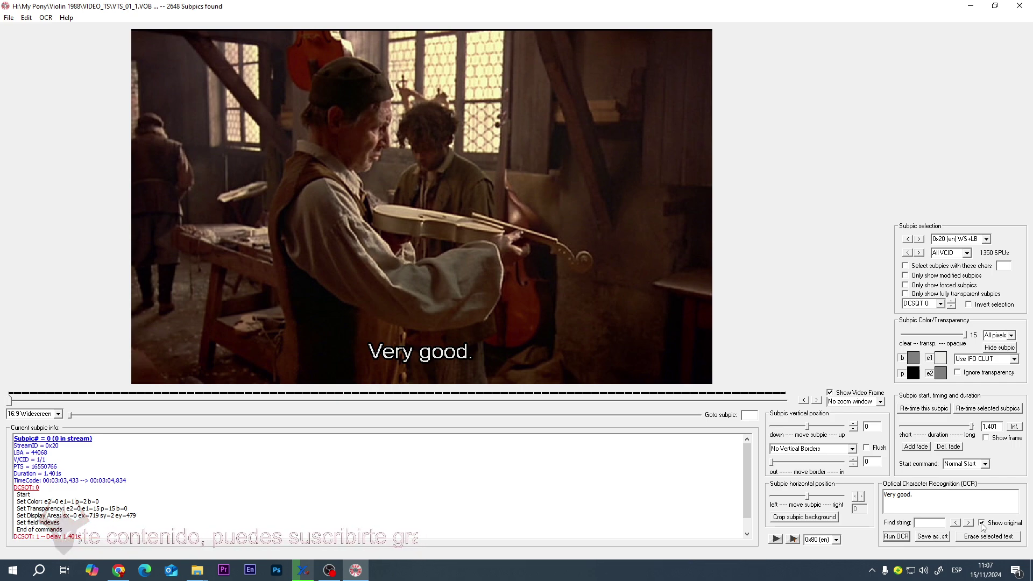
left_click(901, 538)
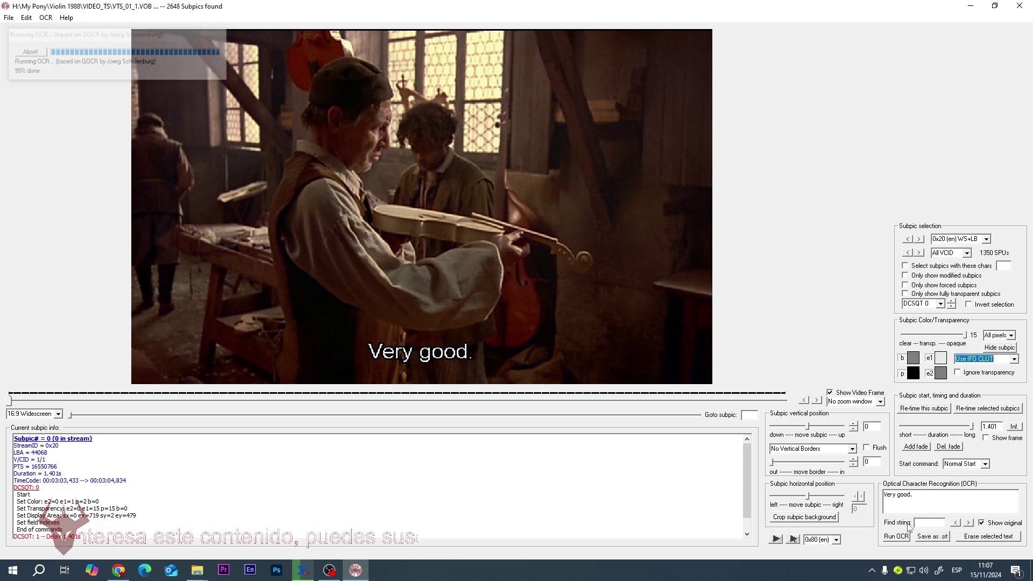
- Save the OCR output as Violin EN.srt in the SUB RIP folder, replacing the existing file
left_click(934, 537)
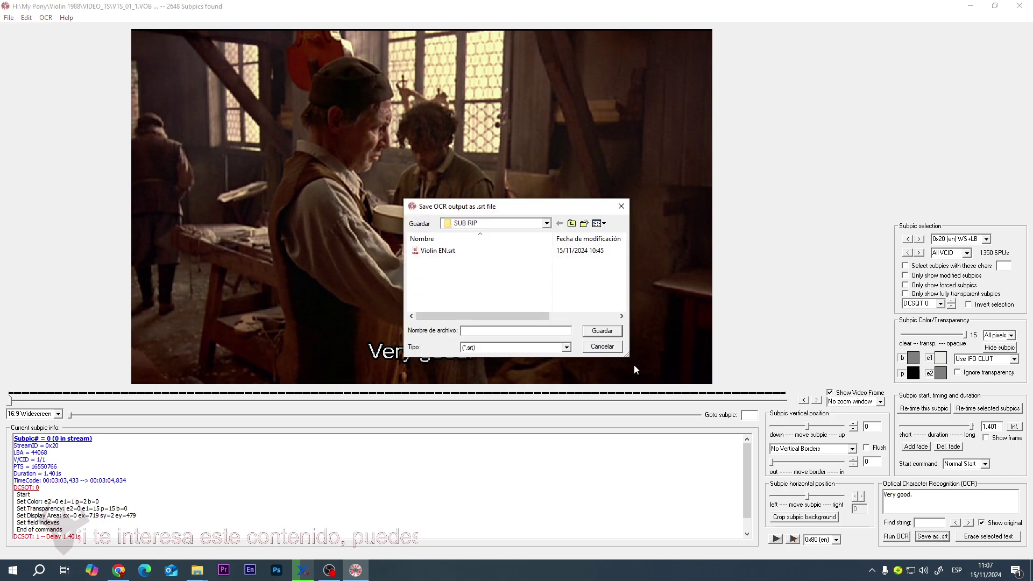
left_click(439, 250)
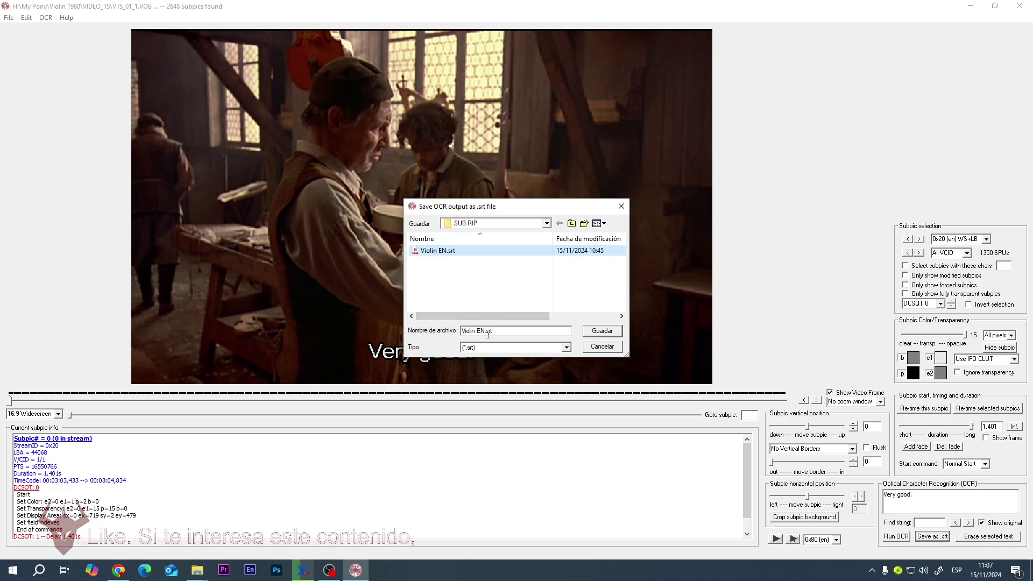
left_click(606, 335)
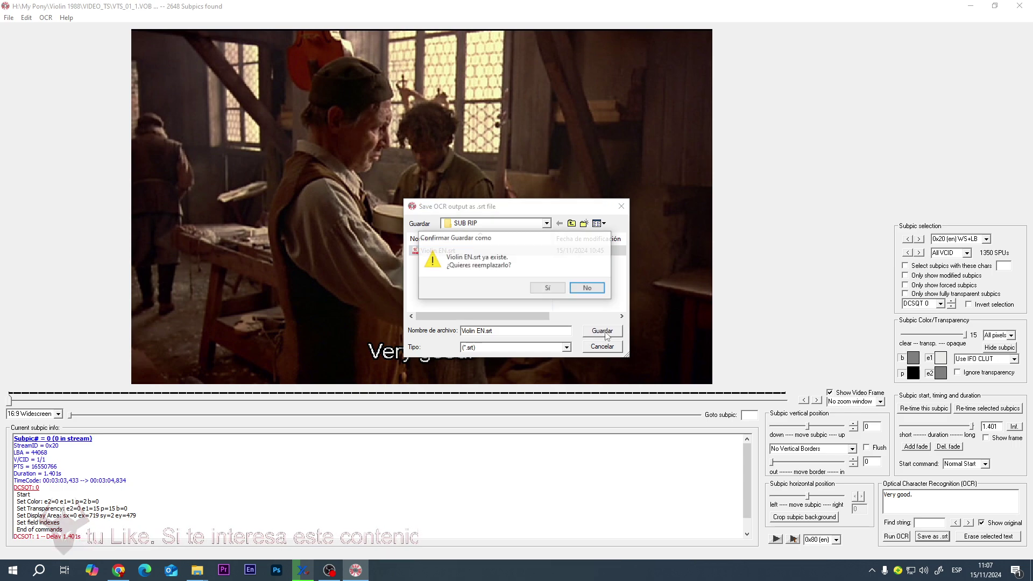
left_click(544, 285)
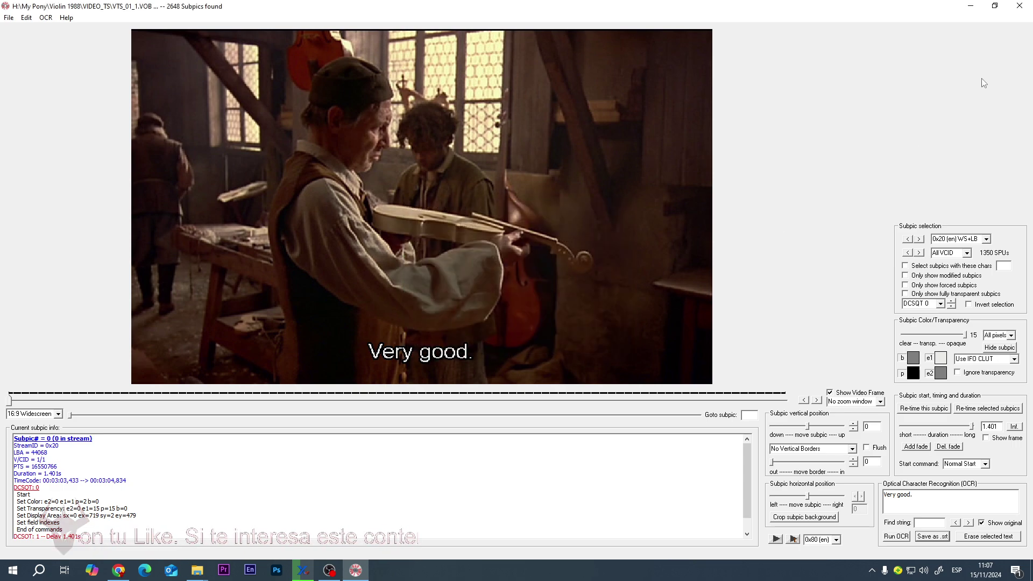
- Switch to the SUB RIP folder in File Explorer and open Violin EN.srt in Subtitle Edit
left_click(971, 9)
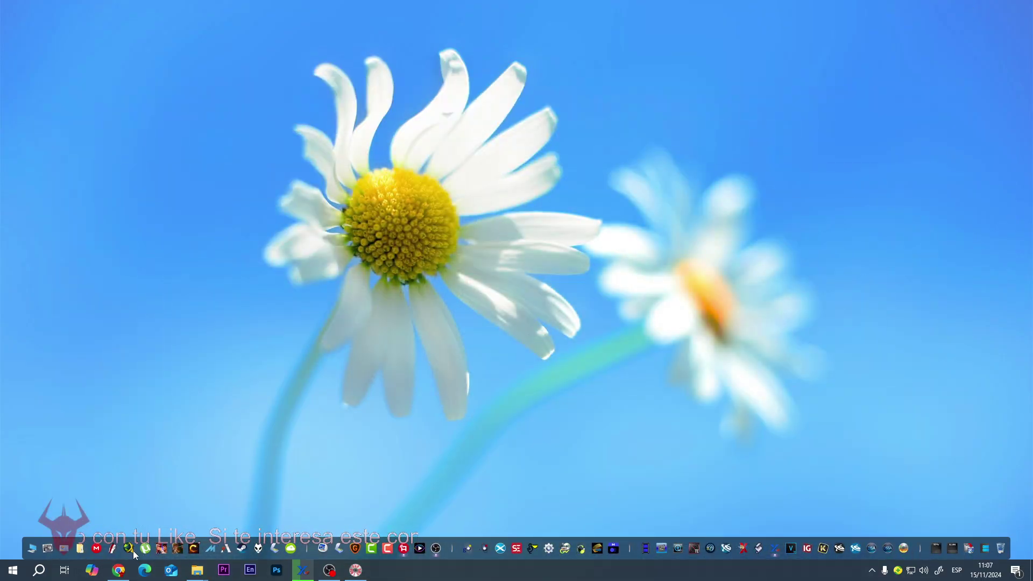
mouse_move(194, 572)
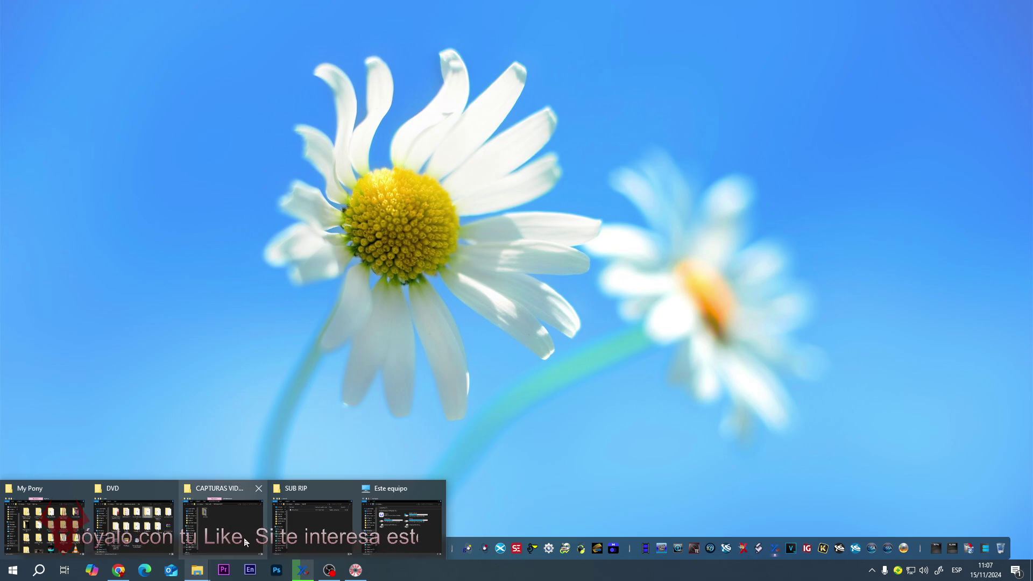
left_click(300, 513)
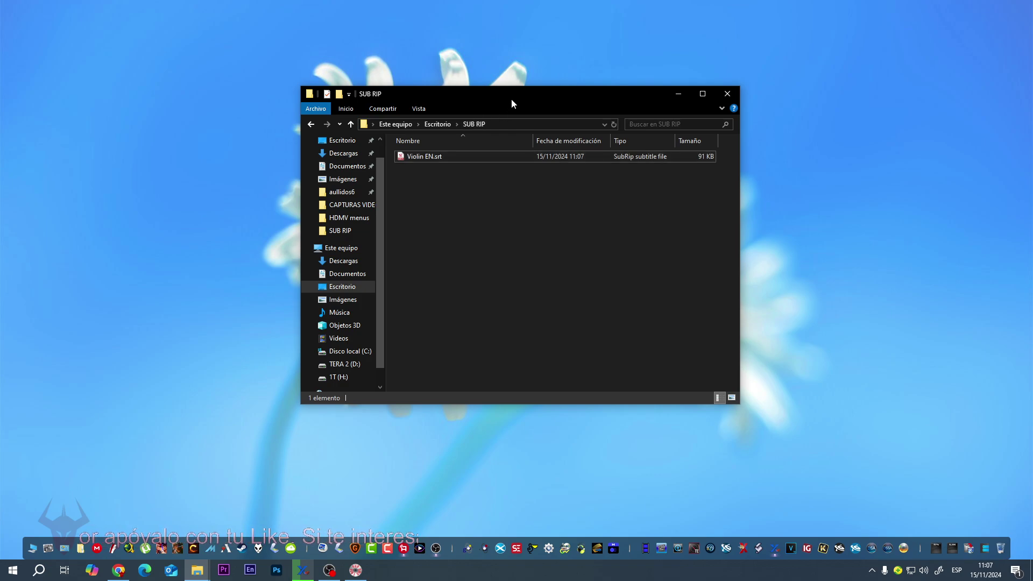
left_click_drag(511, 99, 280, 94)
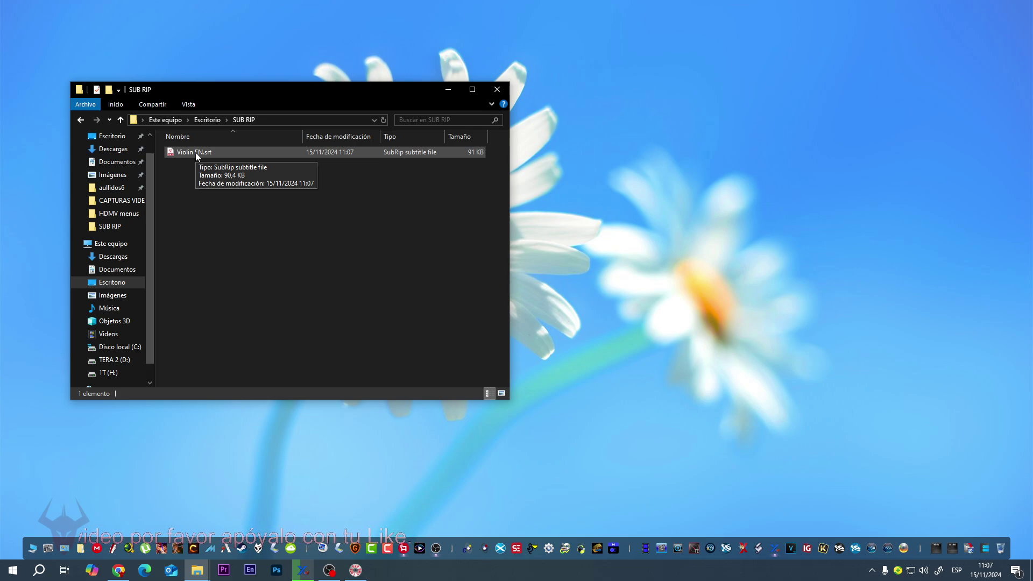
left_click(196, 152)
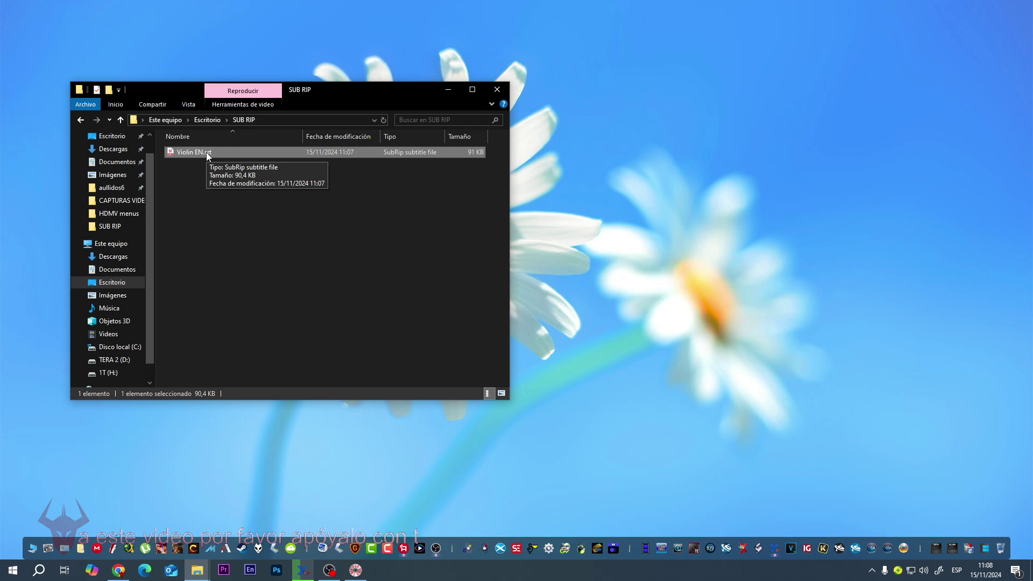
double_click(206, 154)
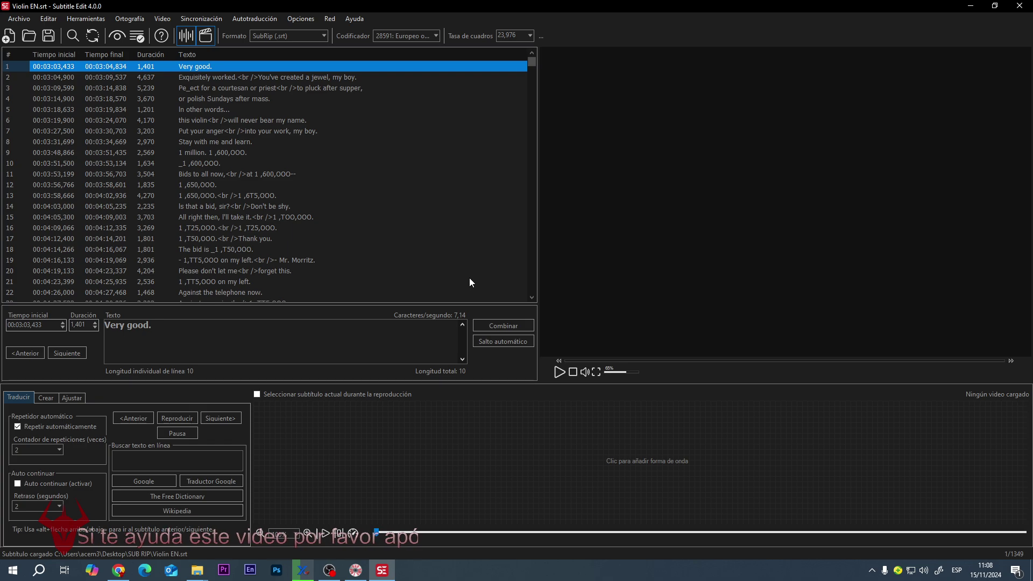
- Examine the first hundred or so subtitle lines for OCR errors and stray line-break tags
left_click(237, 131)
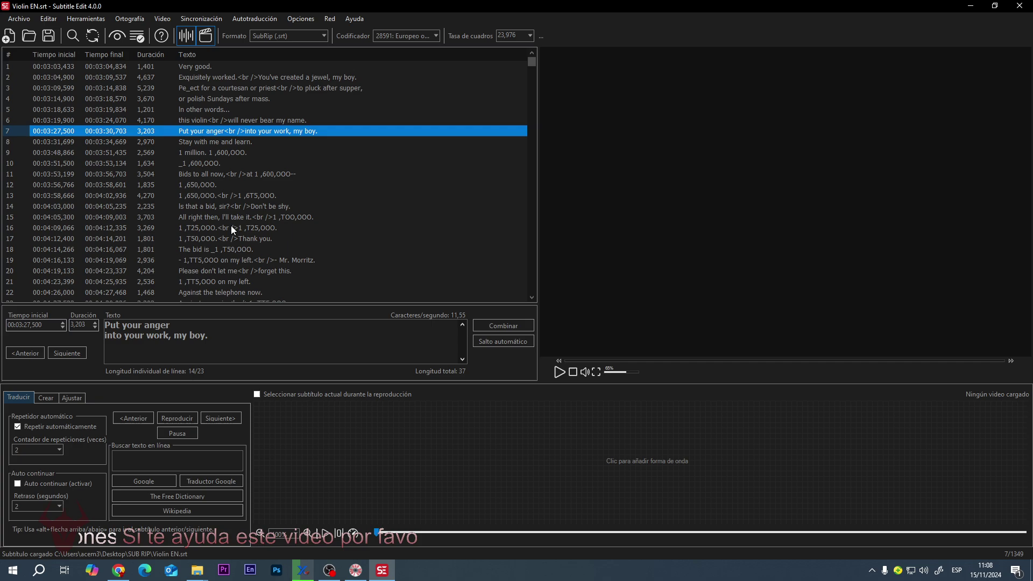
scroll(230, 225, "down", 6)
scroll(230, 225, "down", 4)
scroll(231, 228, "down", 5)
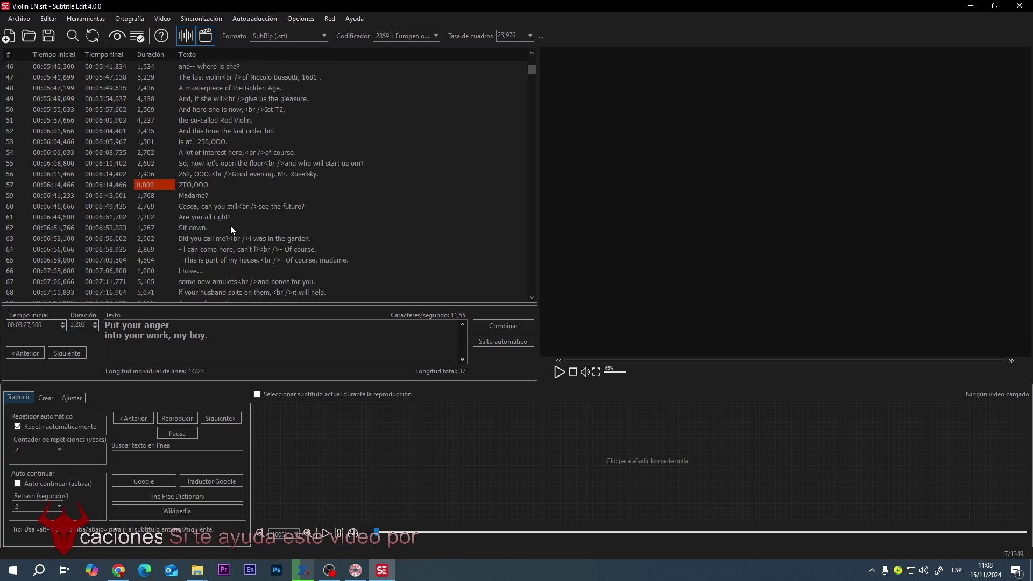
left_click(232, 241)
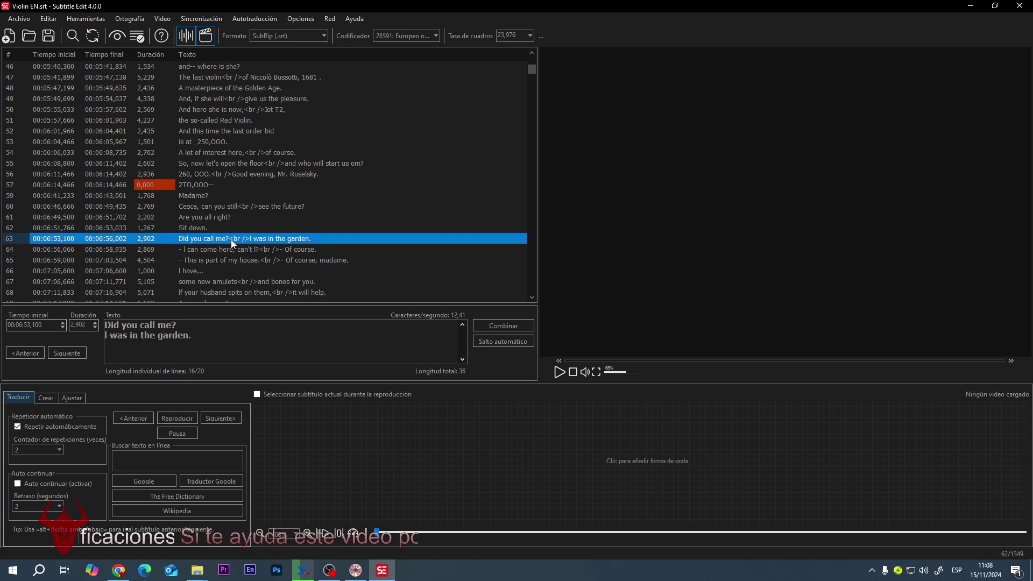
left_click(221, 291)
scroll(222, 289, "down", 2)
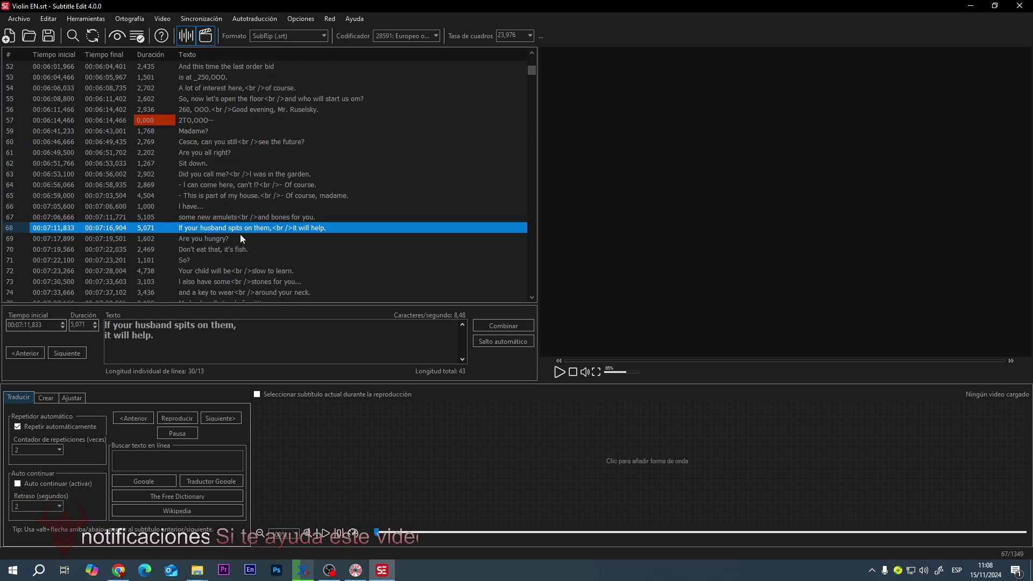
left_click(234, 284)
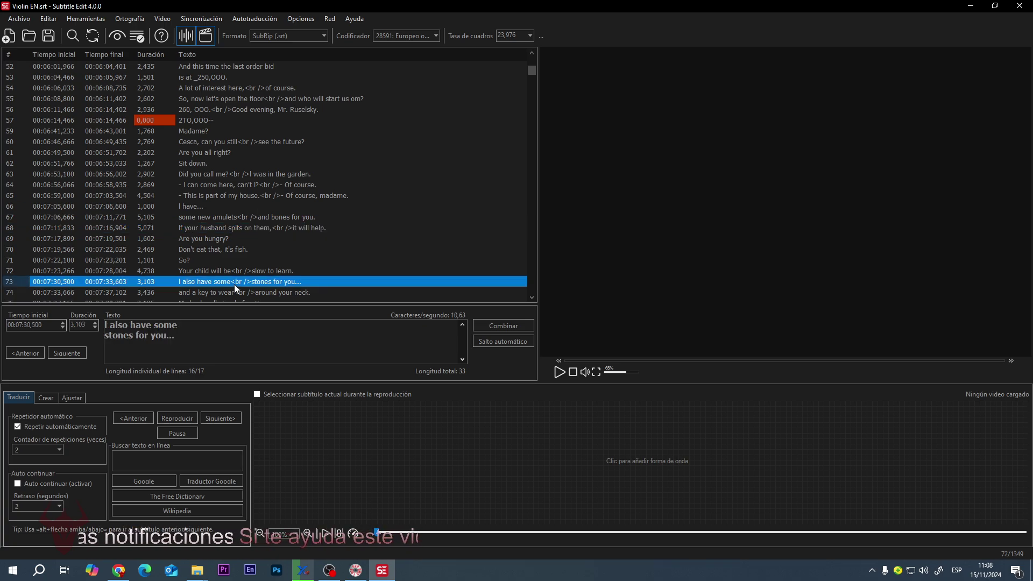
scroll(234, 284, "down", 4)
left_click(234, 284)
scroll(234, 284, "down", 6)
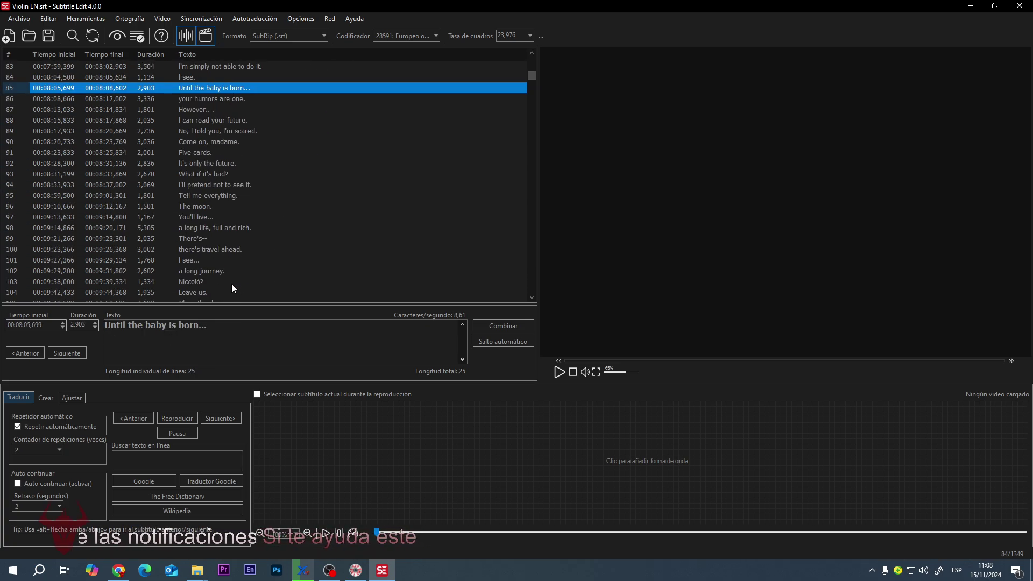
left_click(231, 271)
left_click(210, 207)
scroll(210, 207, "up", 18)
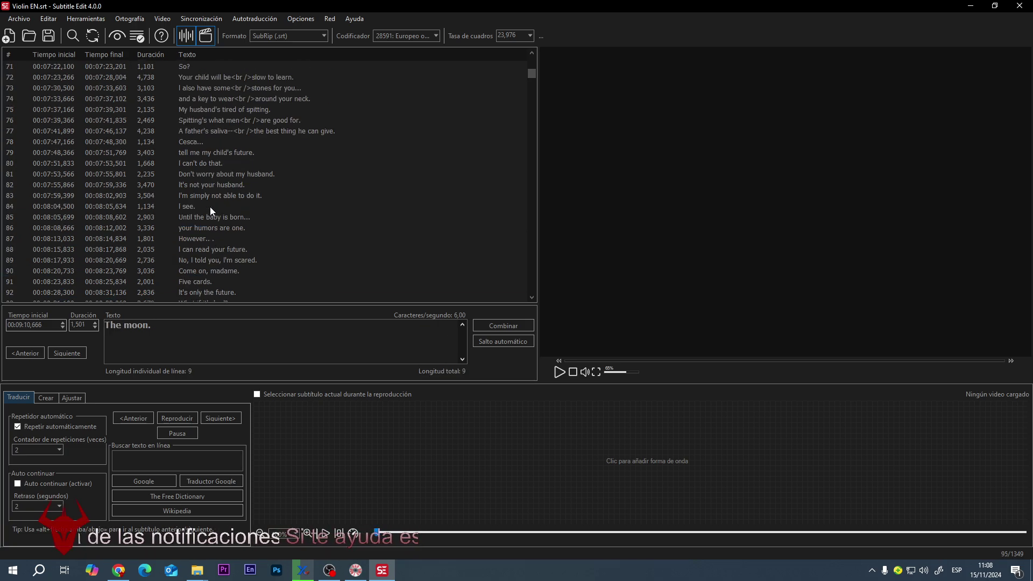
scroll(210, 206, "up", 9)
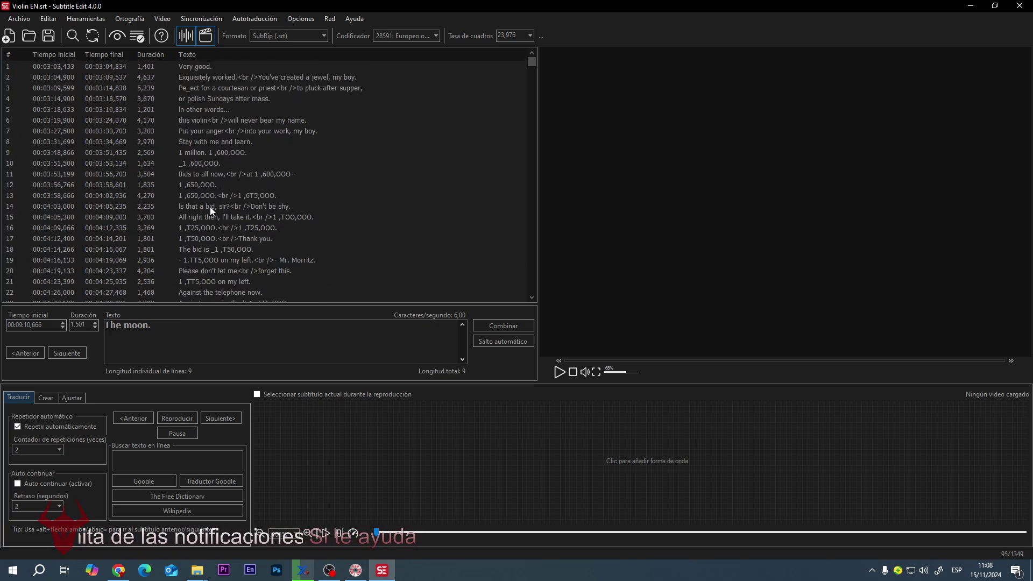
- Set the subtitle file's encoding to UTF-8 with BOM and select the second subtitle line
left_click(436, 36)
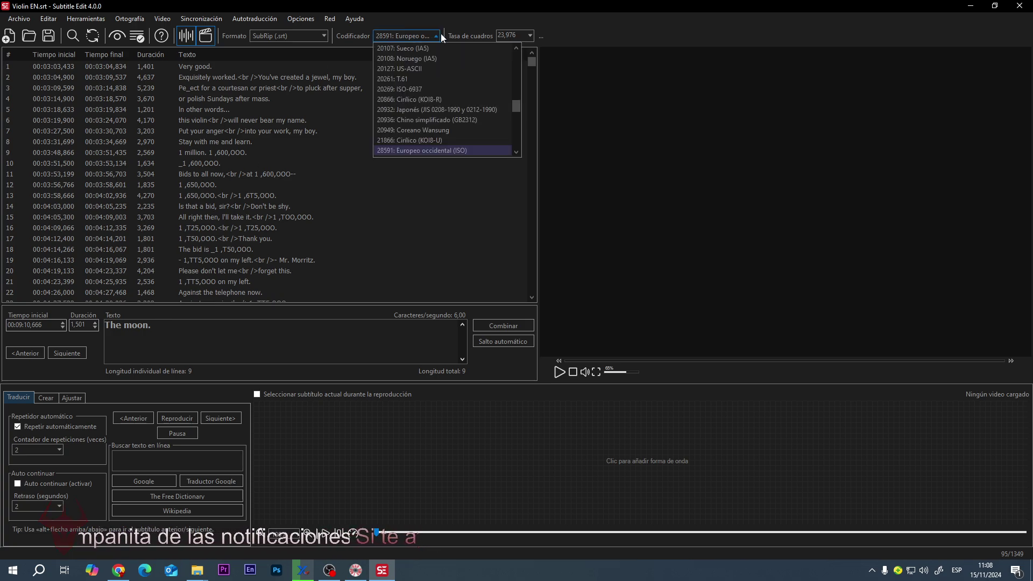
left_click_drag(515, 105, 518, 48)
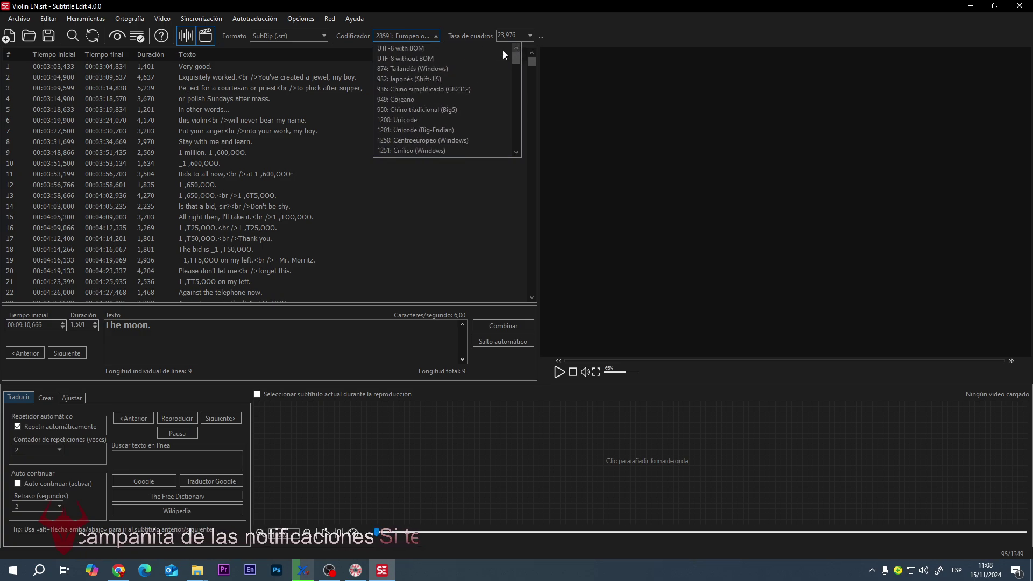
left_click(404, 48)
left_click(253, 81)
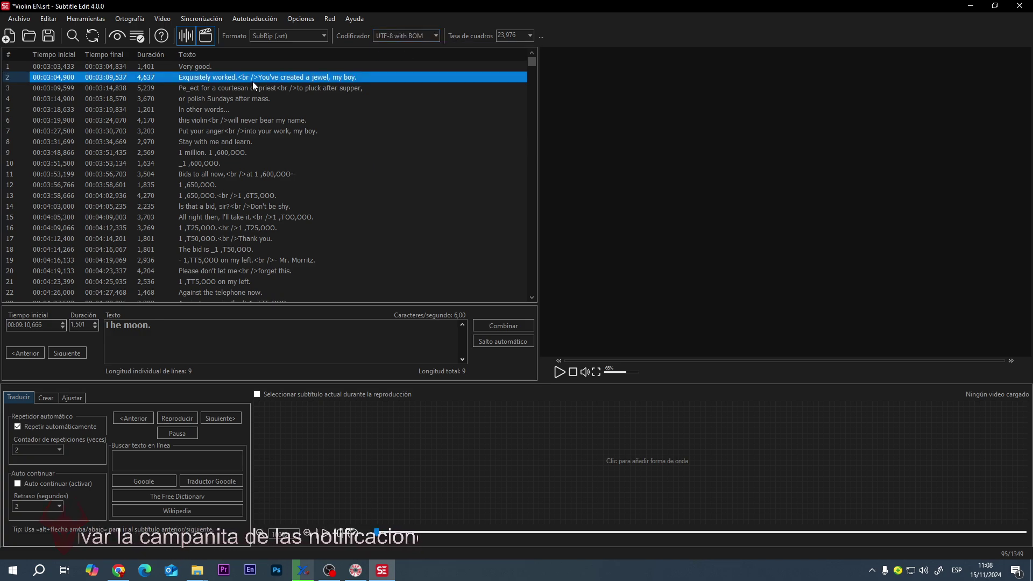
- Examine subtitle lines 5 to 46 for OCR errors such as misread digits, stray underscores and line-break tags
left_click(230, 120)
left_click(220, 174)
left_click(226, 232)
left_click(222, 271)
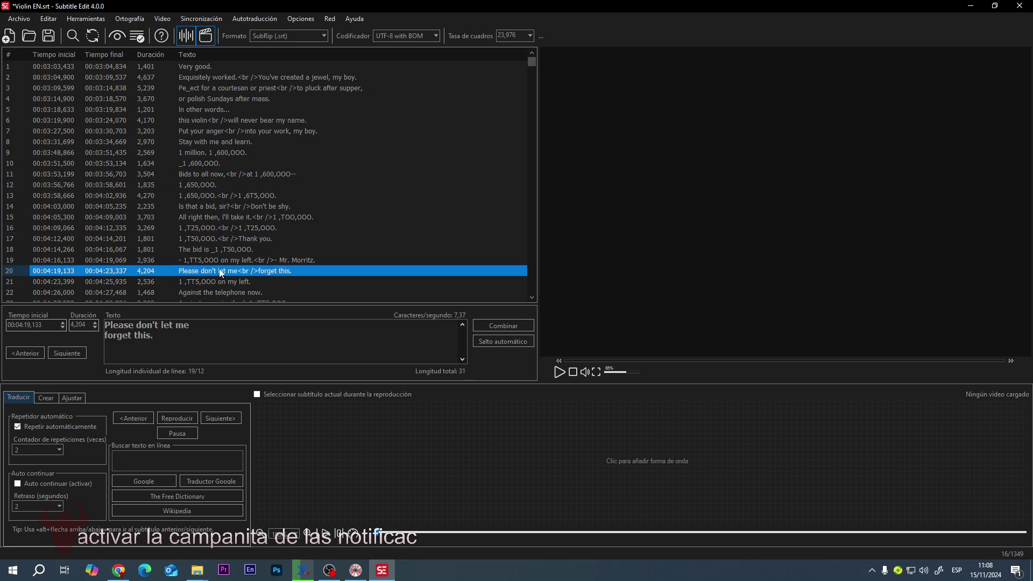
left_click(221, 292)
left_click(227, 266)
left_click(217, 193)
left_click(228, 143)
left_click(234, 109)
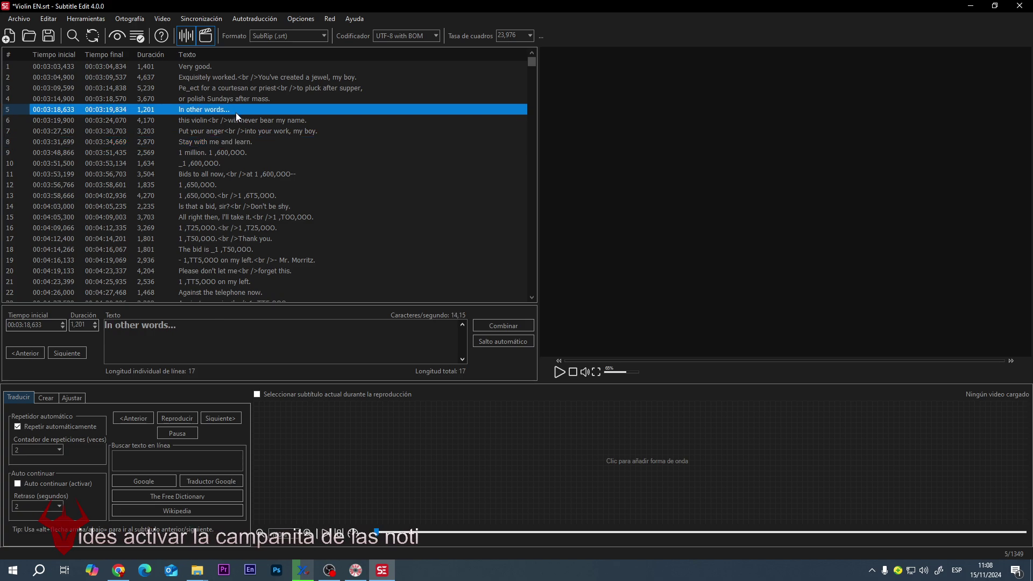
left_click(207, 164)
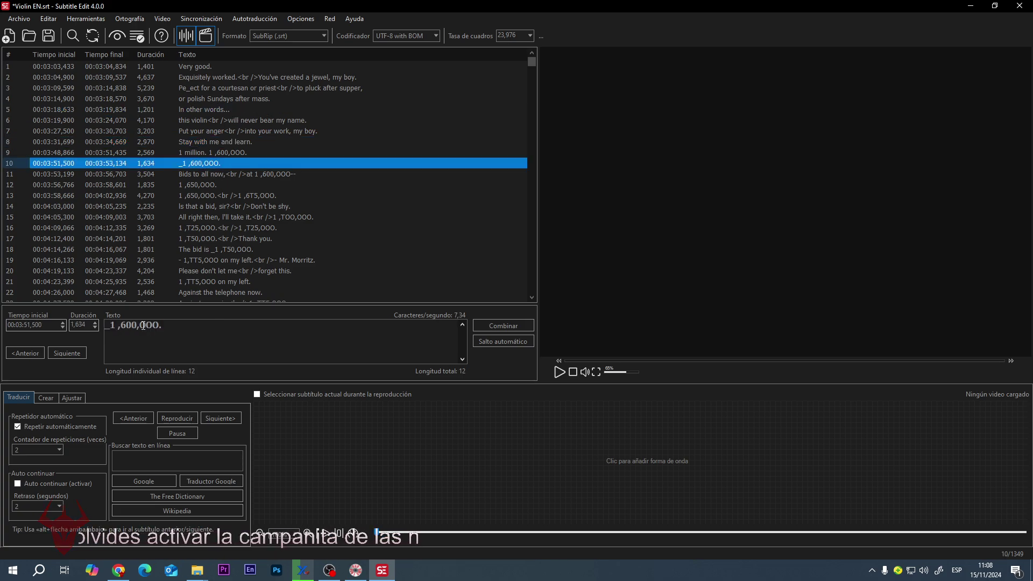
left_click_drag(110, 328, 103, 328)
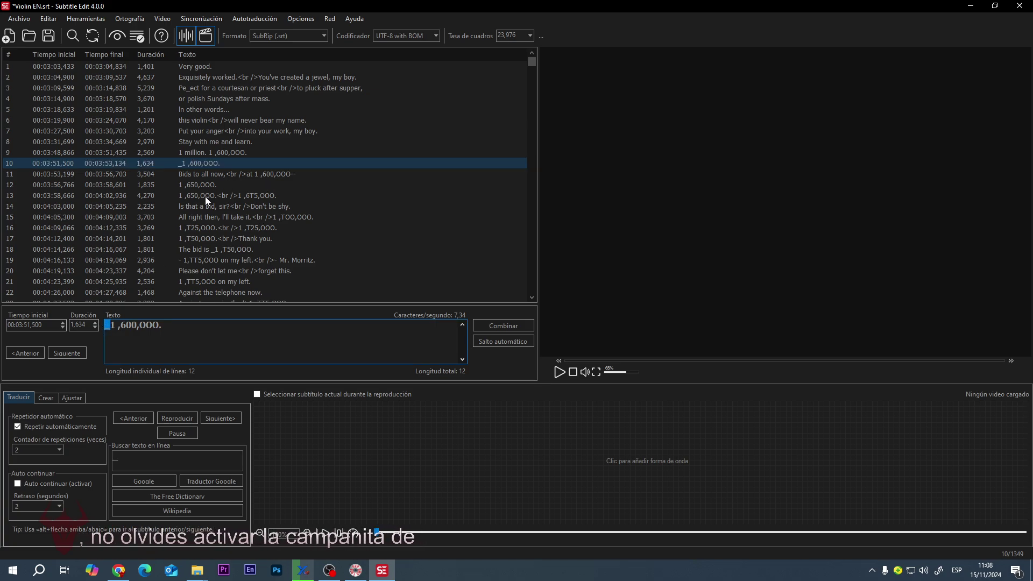
left_click(214, 260)
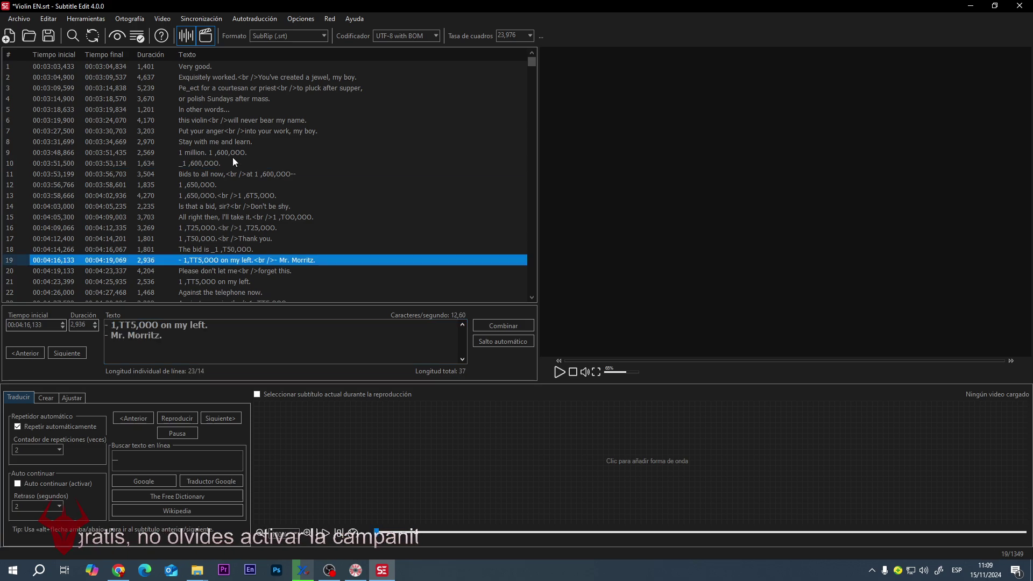
scroll(232, 157, "down", 4)
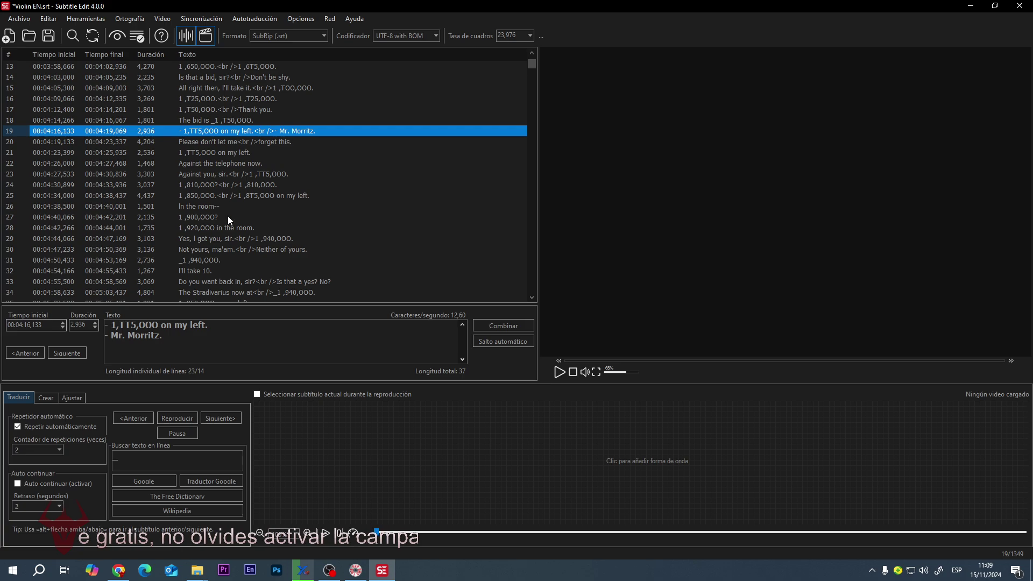
scroll(217, 256, "down", 4)
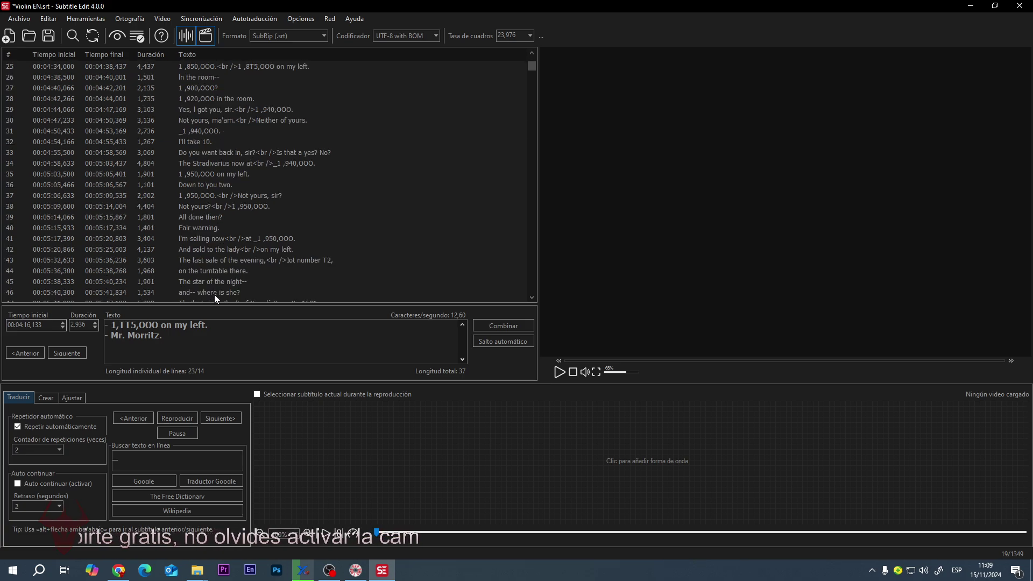
scroll(338, 203, "up", 8)
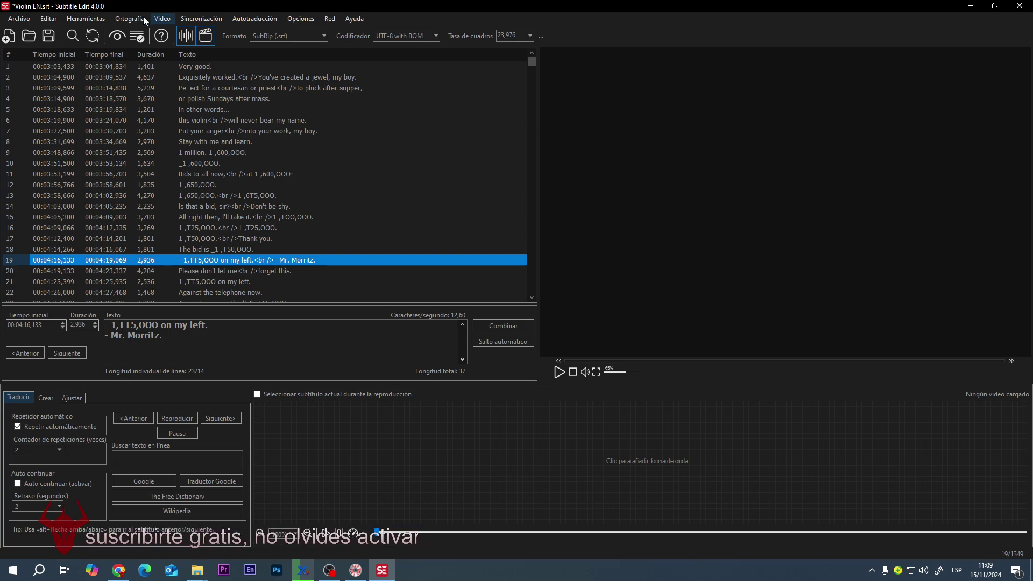
- Open automatic translation for the subtitles using the Google Translate V1 API service, with English as source and Spanish as target
left_click(122, 21)
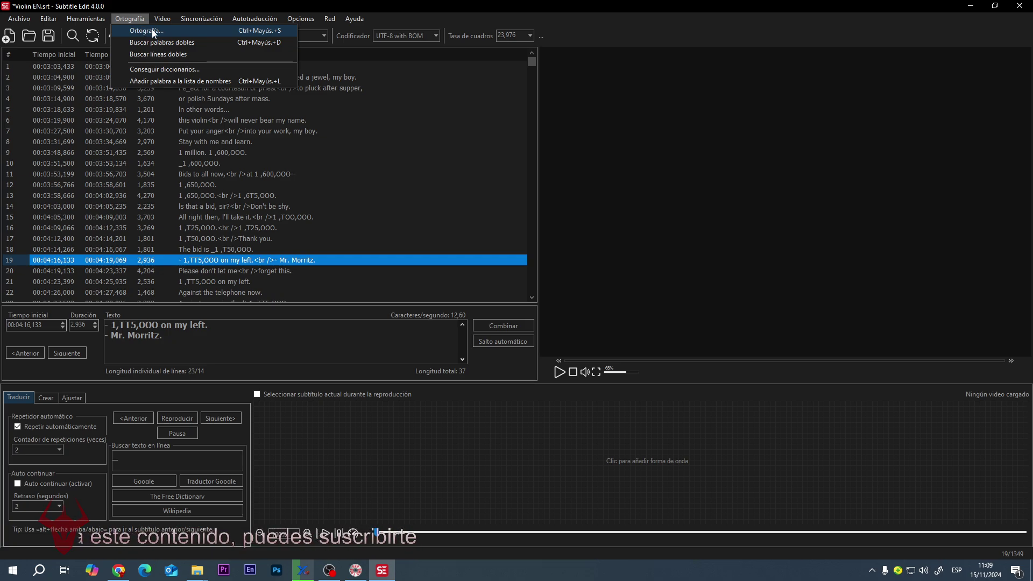
mouse_move(262, 21)
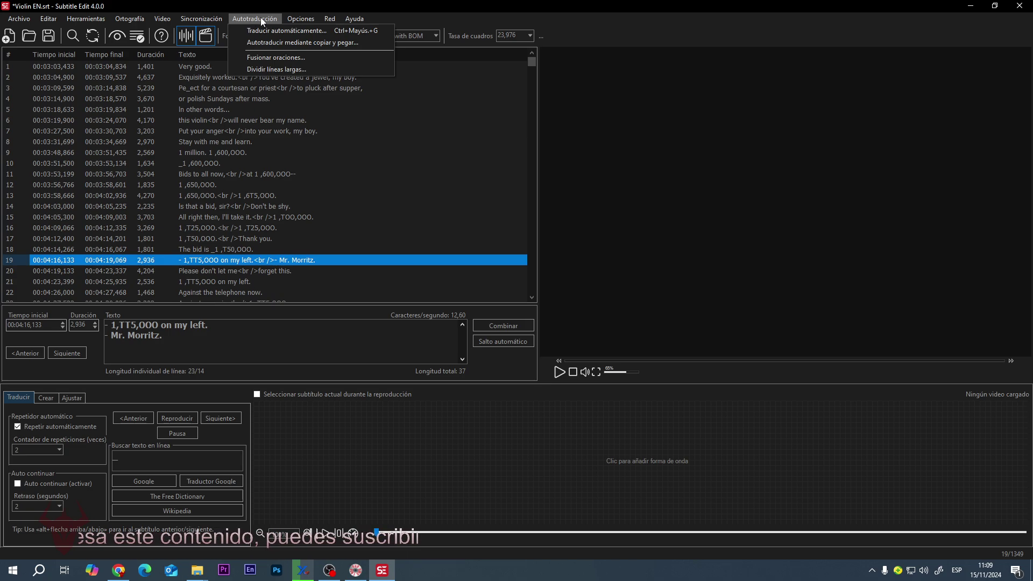
left_click(298, 32)
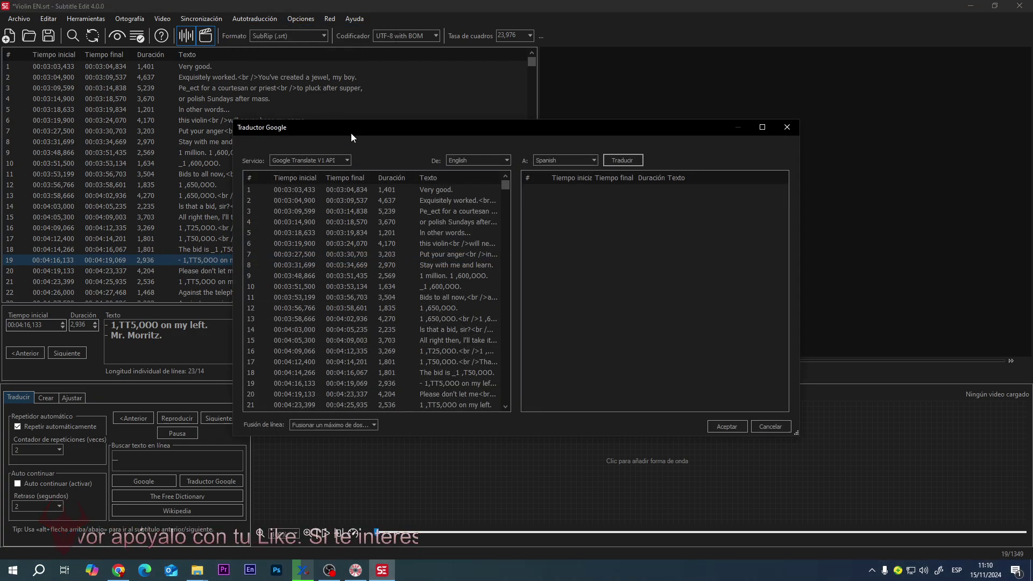
left_click(347, 161)
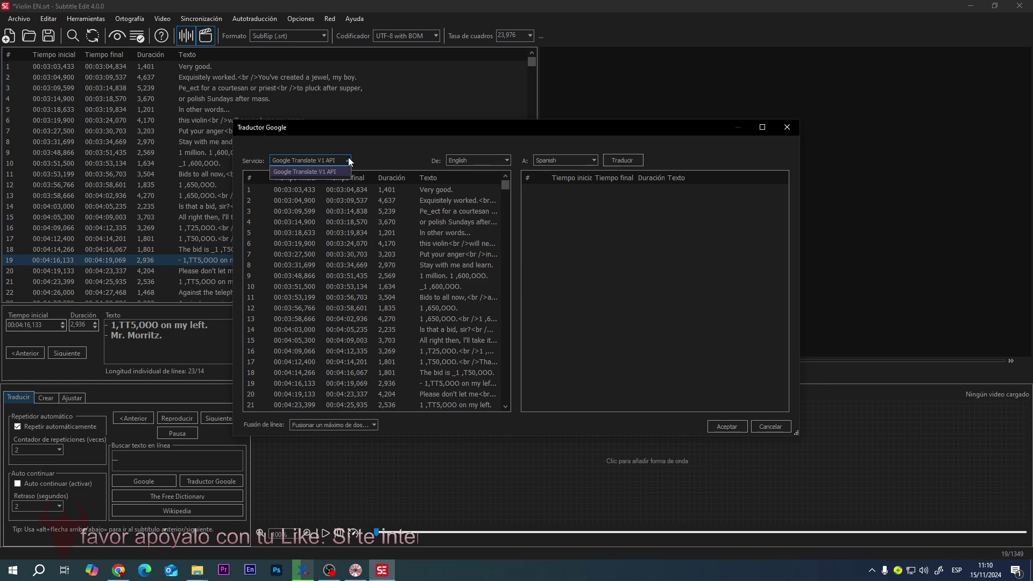
left_click(348, 160)
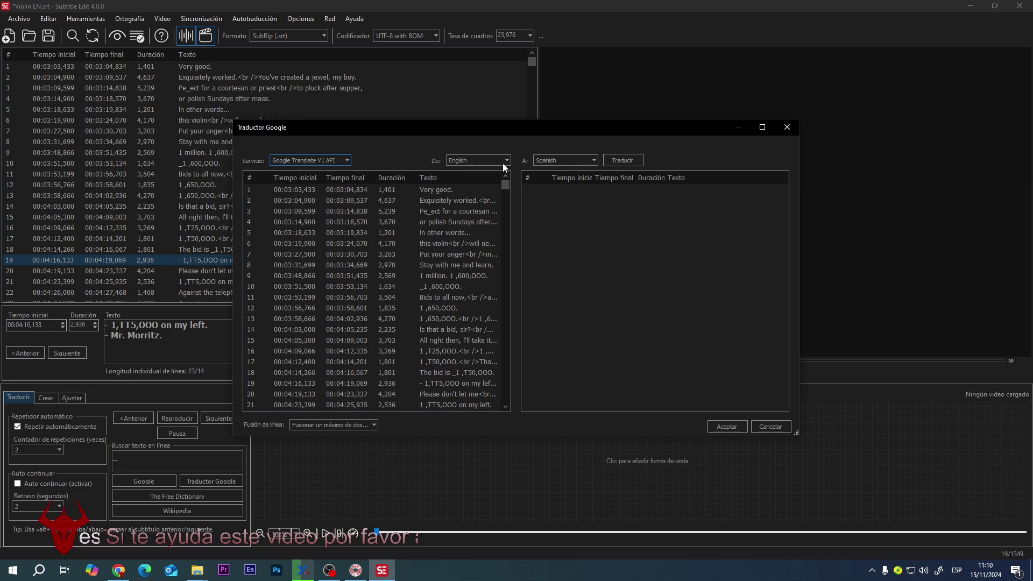
left_click(594, 160)
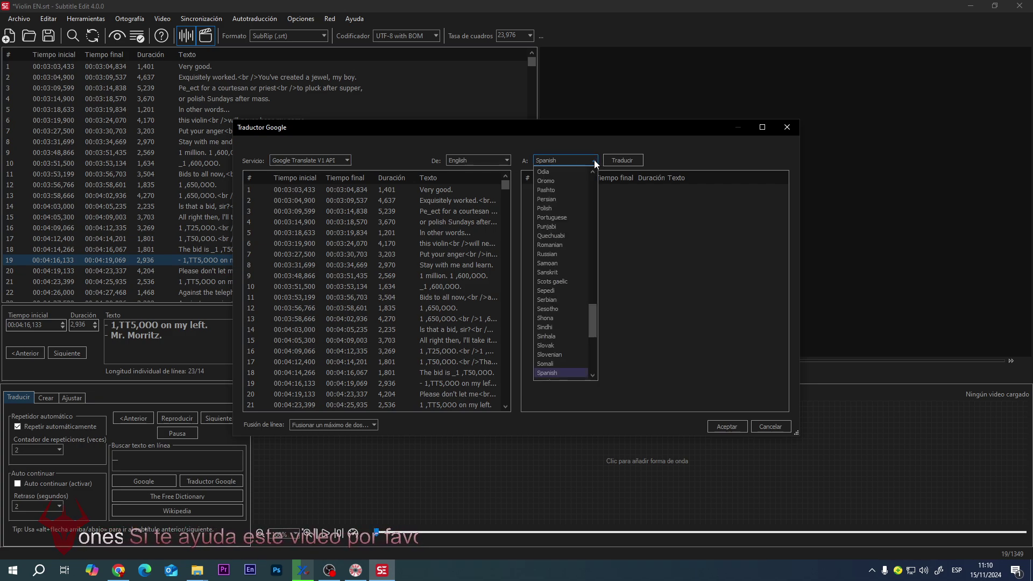
left_click(594, 160)
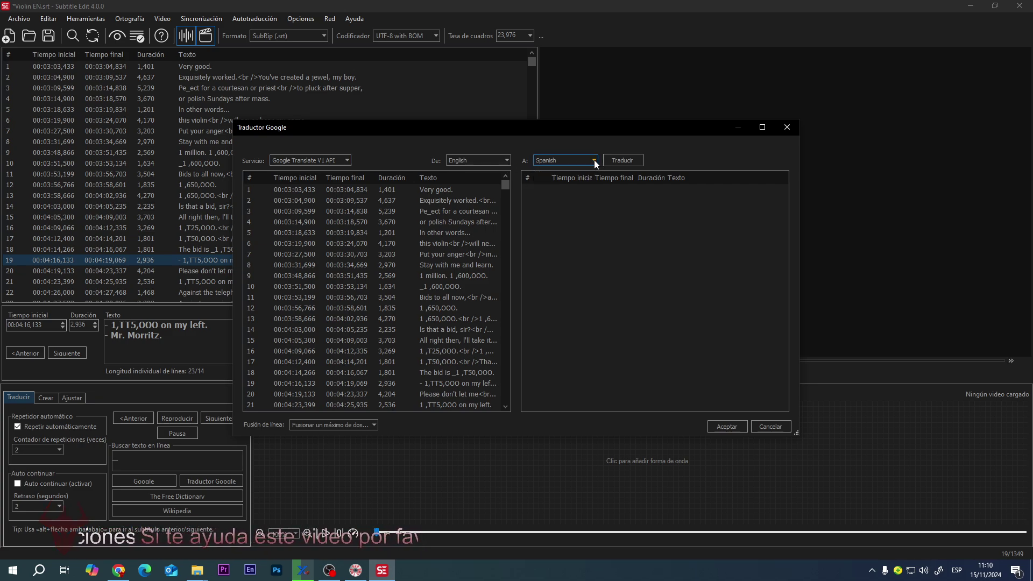
- Translate all subtitle lines, suppress the API key notice for future runs, and accept the translation
left_click(624, 160)
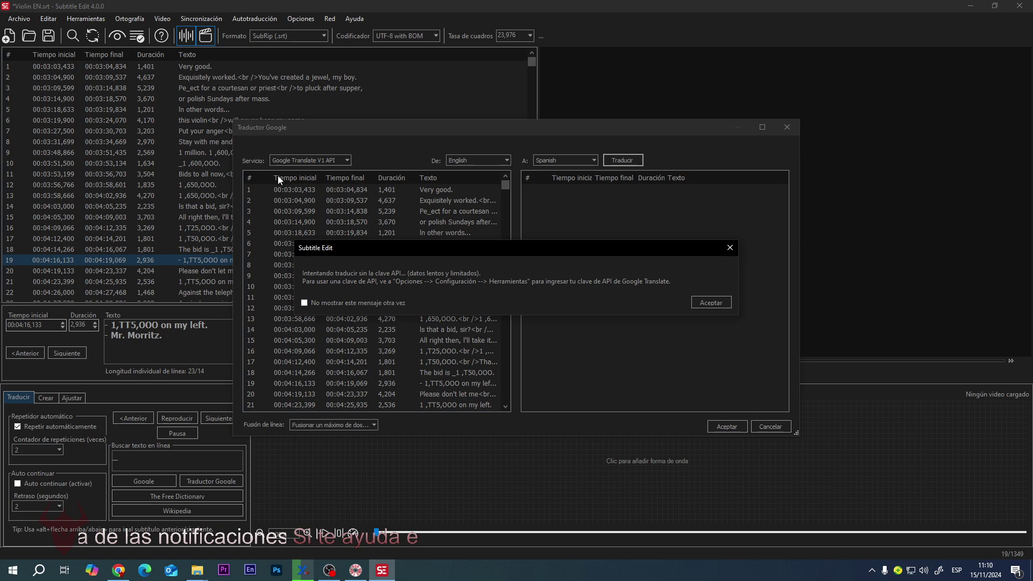
left_click(304, 303)
left_click(704, 300)
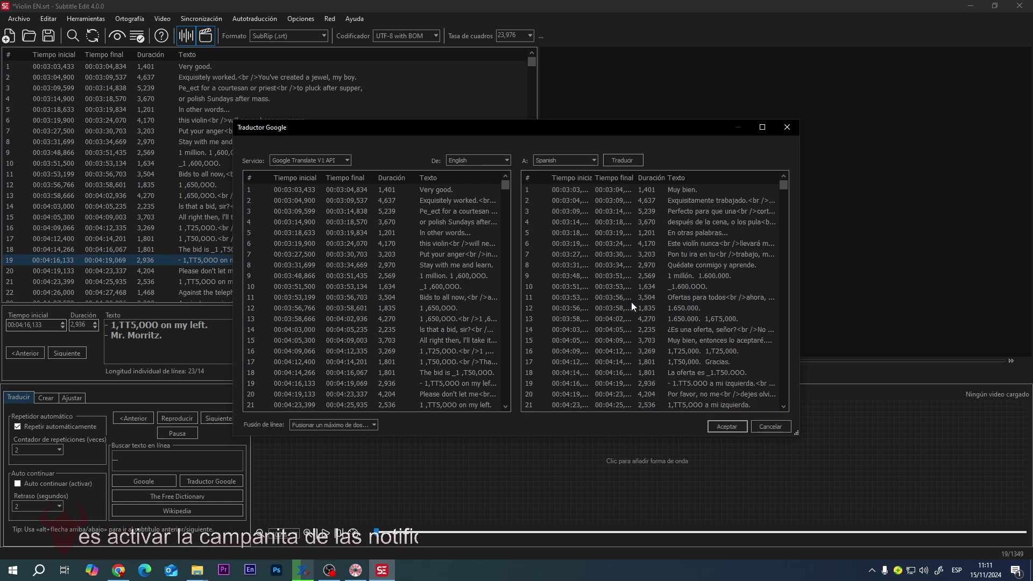
left_click(720, 428)
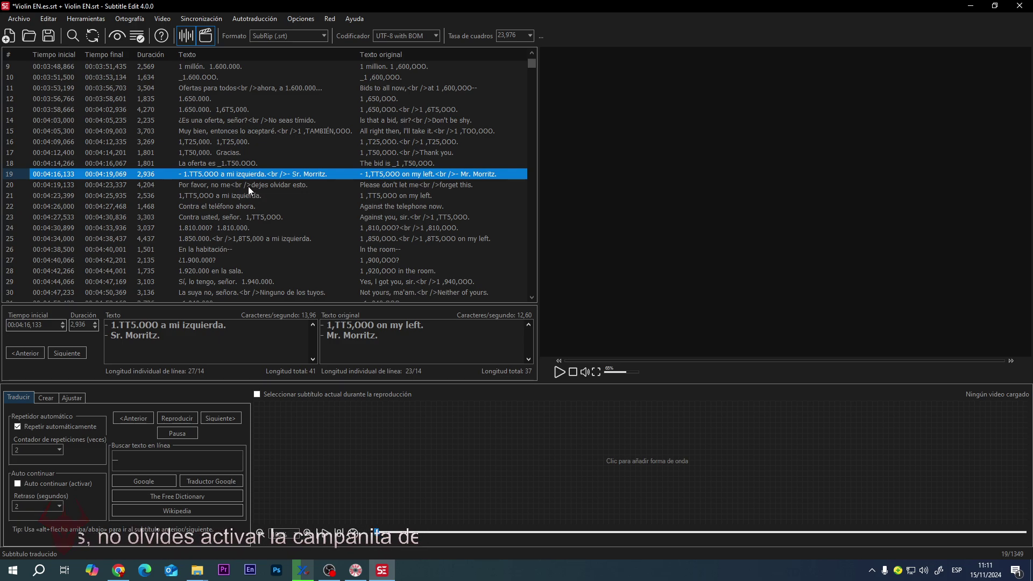
- Compare the Spanish translation with the English original from the early lines through to the last subtitle
left_click(248, 186)
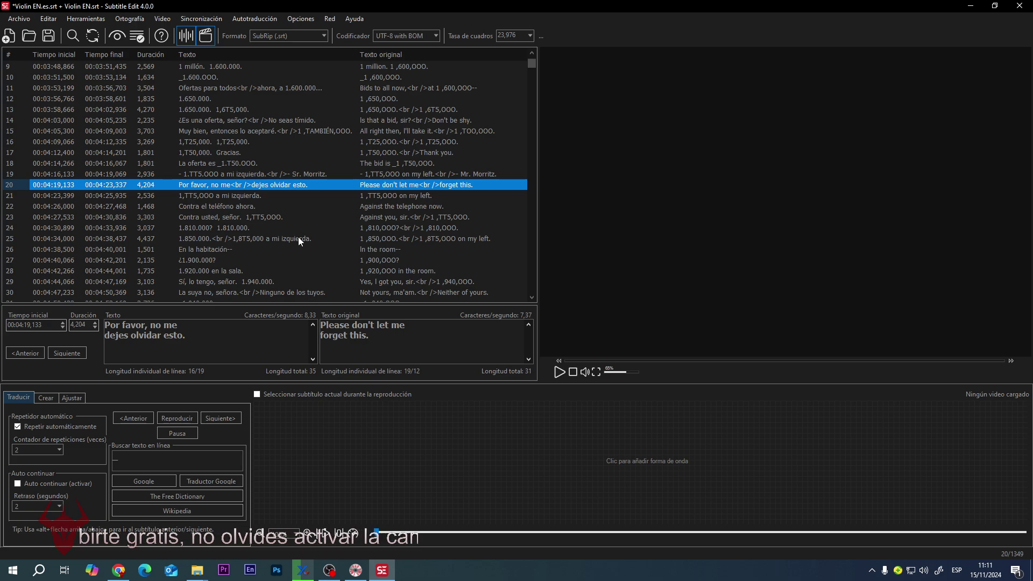
scroll(229, 228, "down", 4)
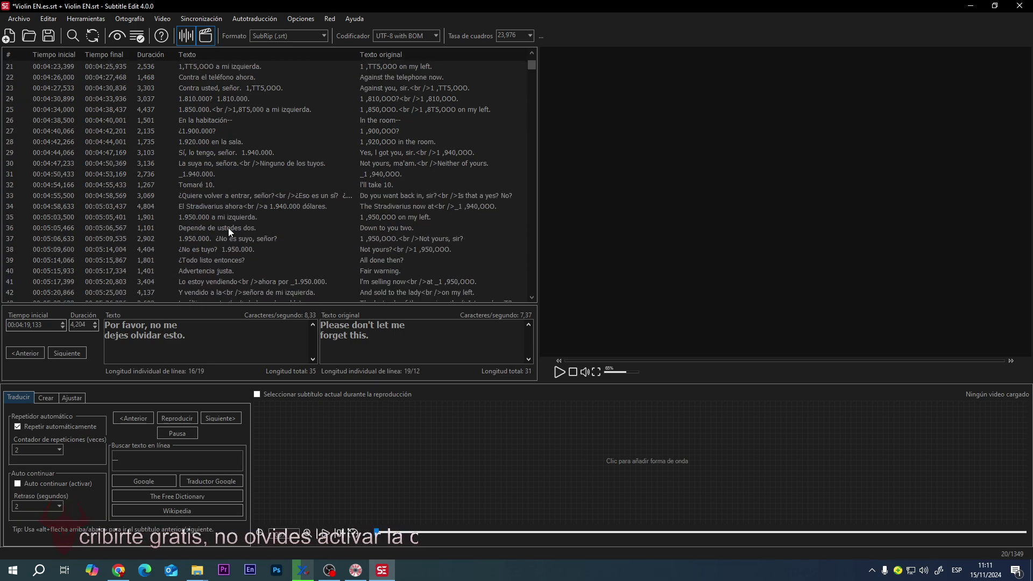
left_click_drag(532, 67, 530, 302)
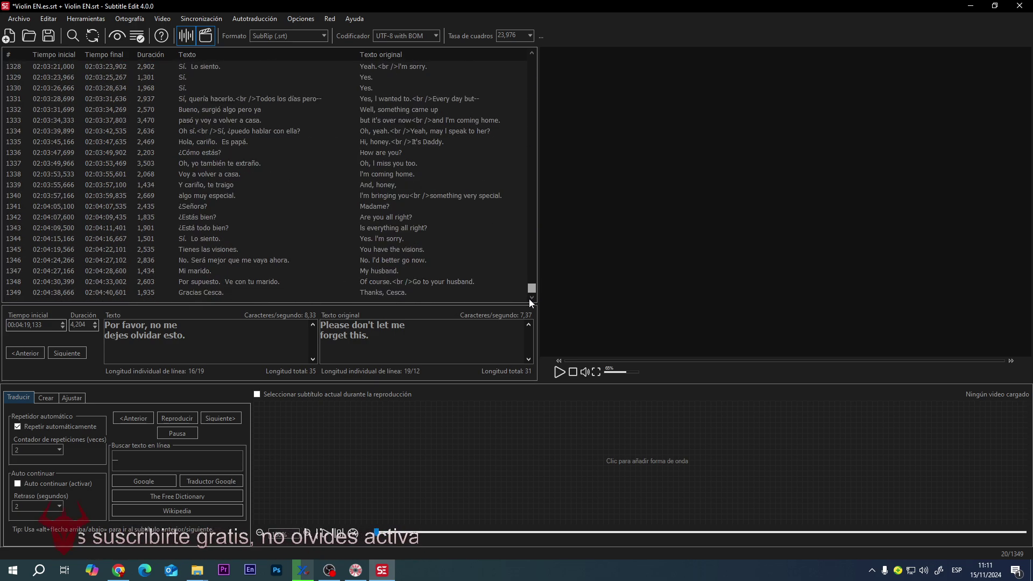
left_click(371, 293)
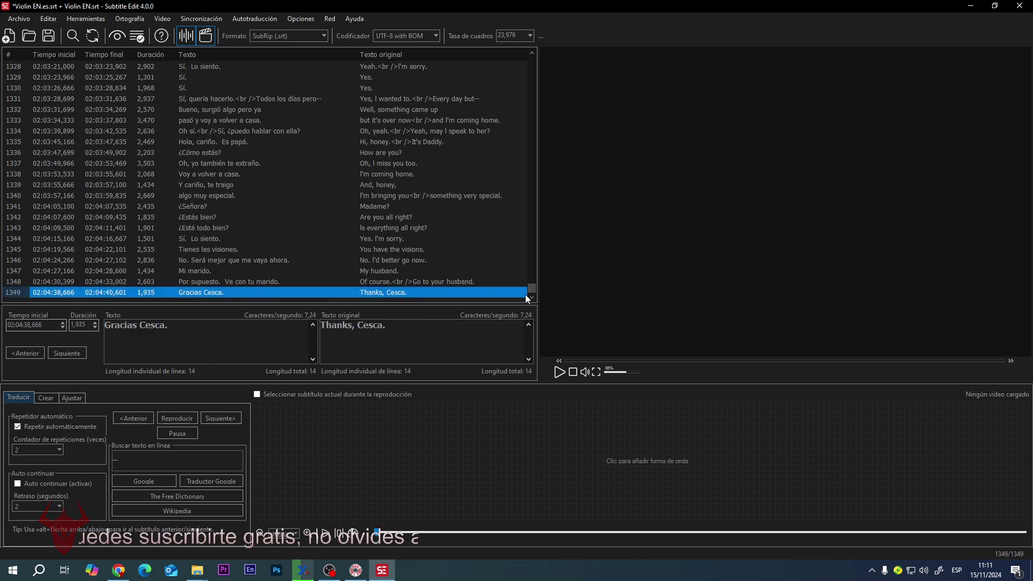
left_click_drag(533, 287, 530, 47)
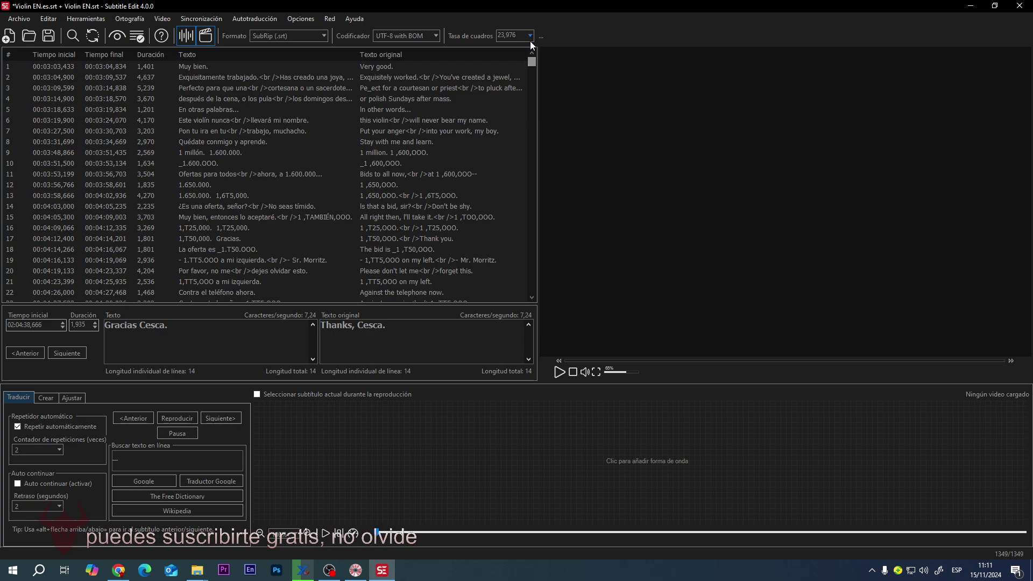
- Save the translated subtitle as Violin ES.es.srt in the SUB RIP folder and close Subtitle Edit without saving changes to the original
left_click(19, 18)
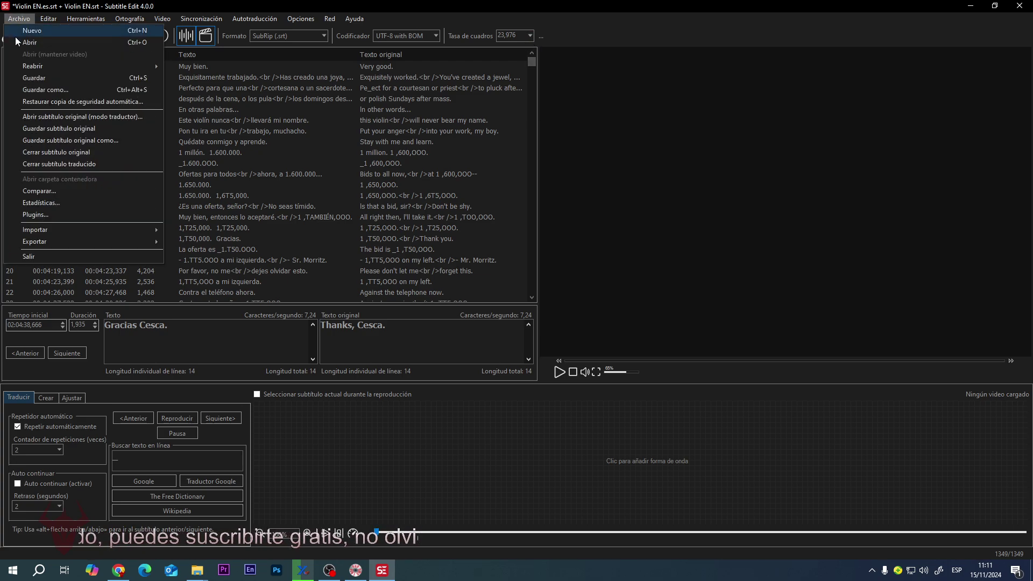
left_click(48, 91)
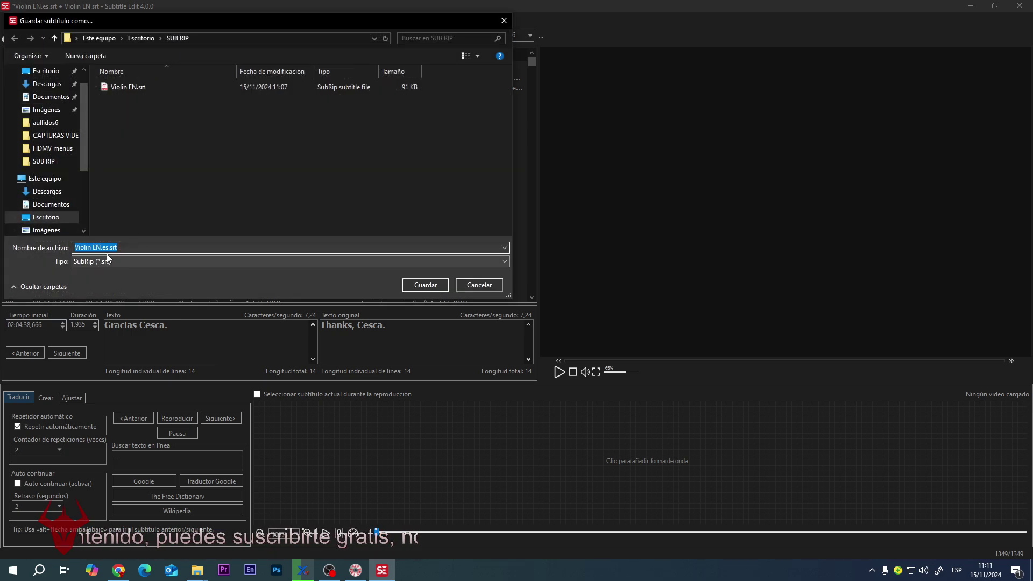
left_click(98, 247)
key("Delete")
type("S")
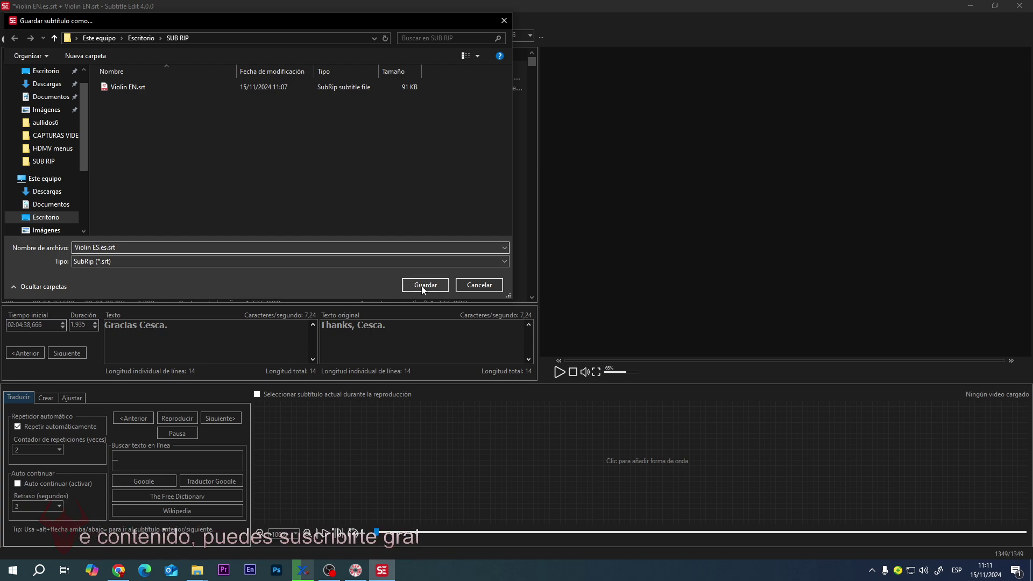
left_click(424, 285)
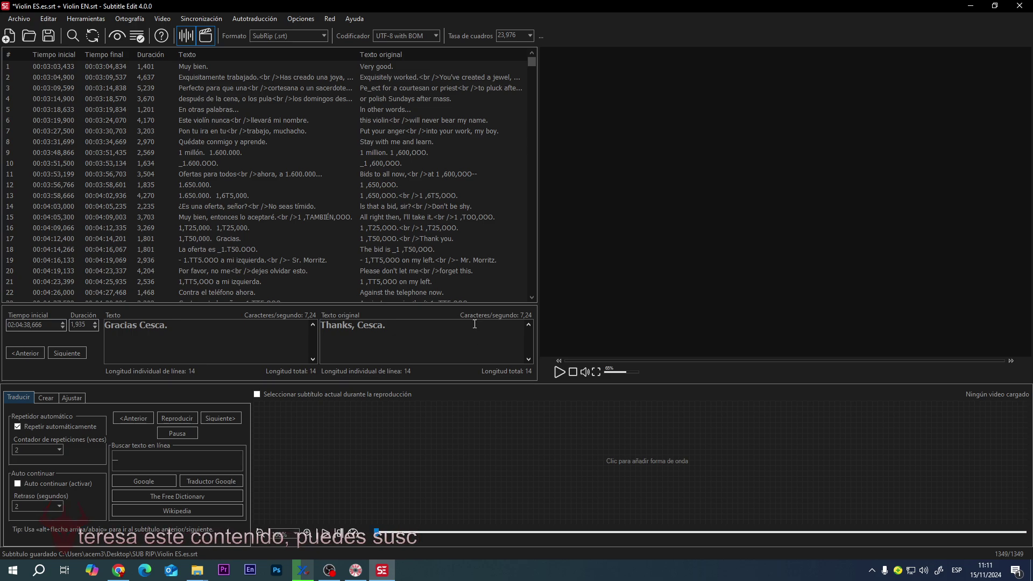
key("ctrl+s")
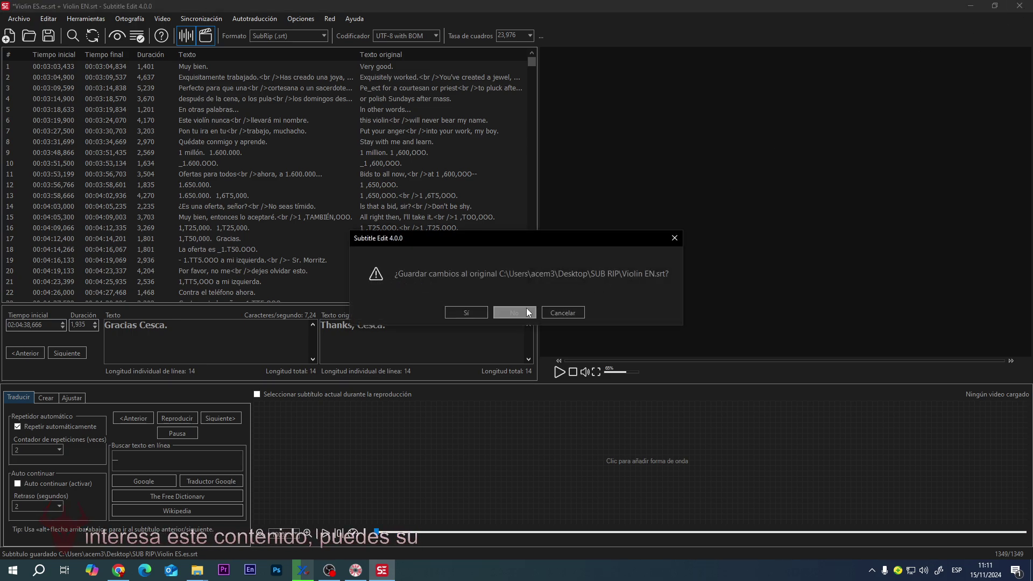
left_click(514, 312)
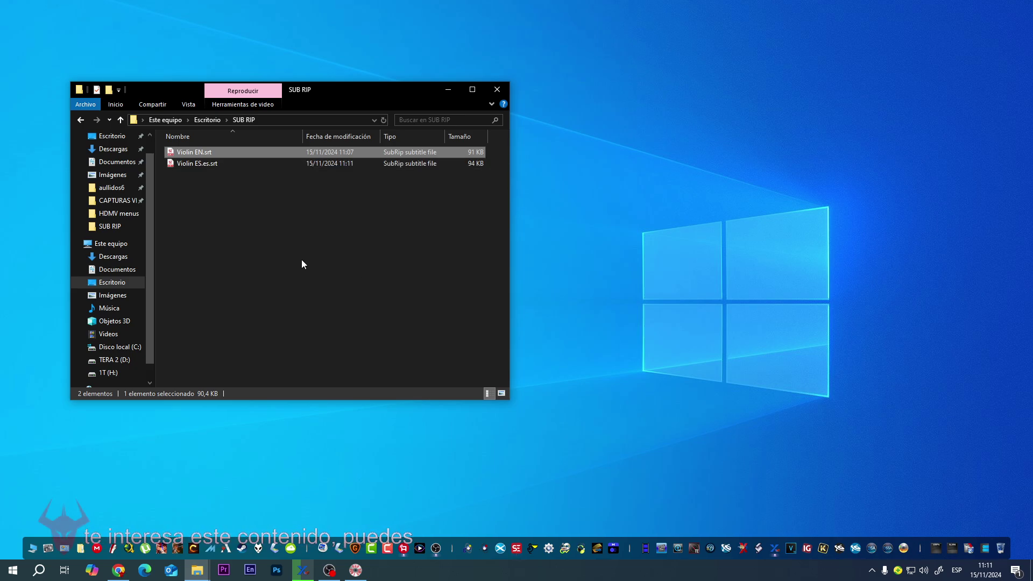
left_click(314, 281)
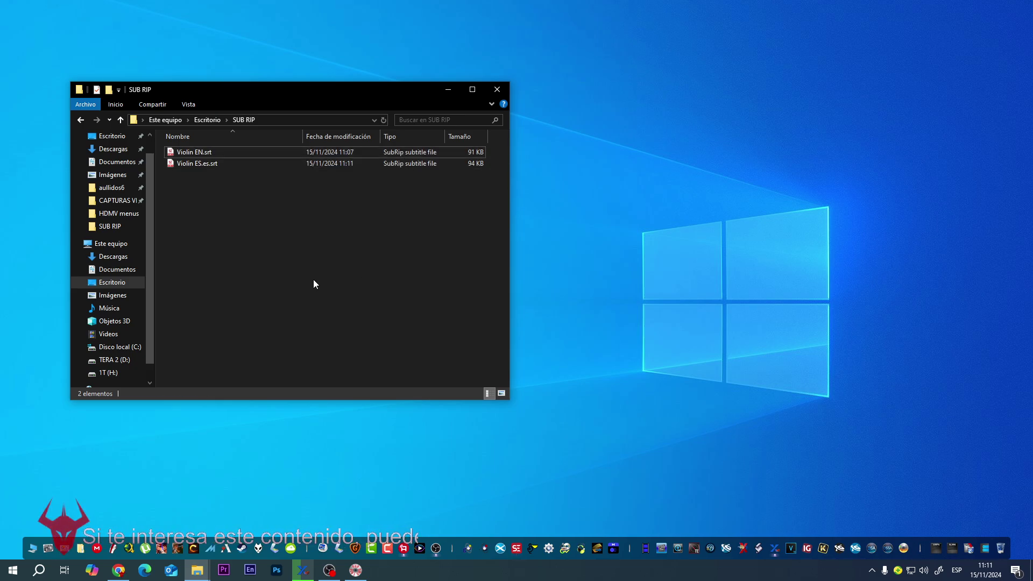
left_click(356, 572)
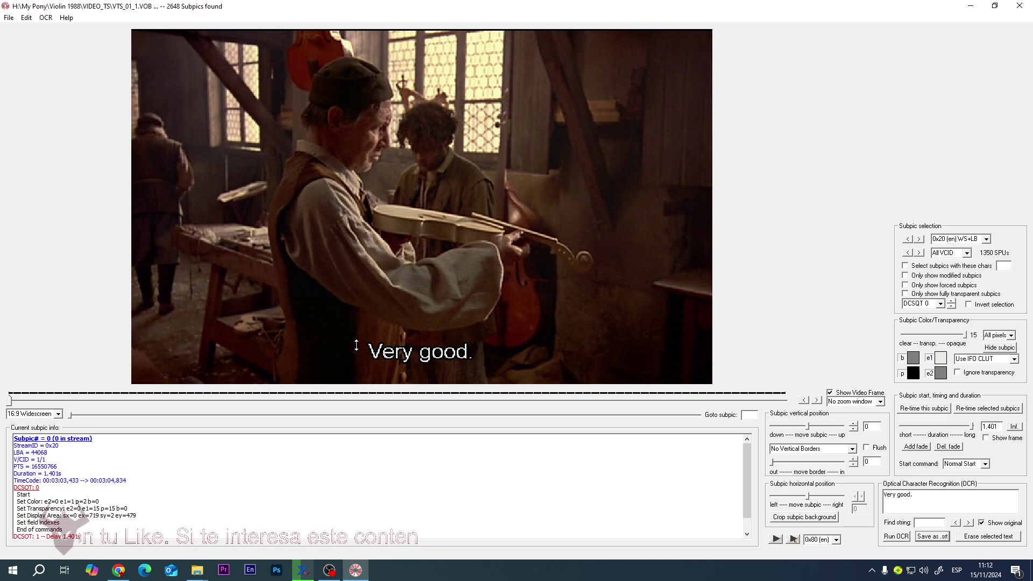
left_click(971, 5)
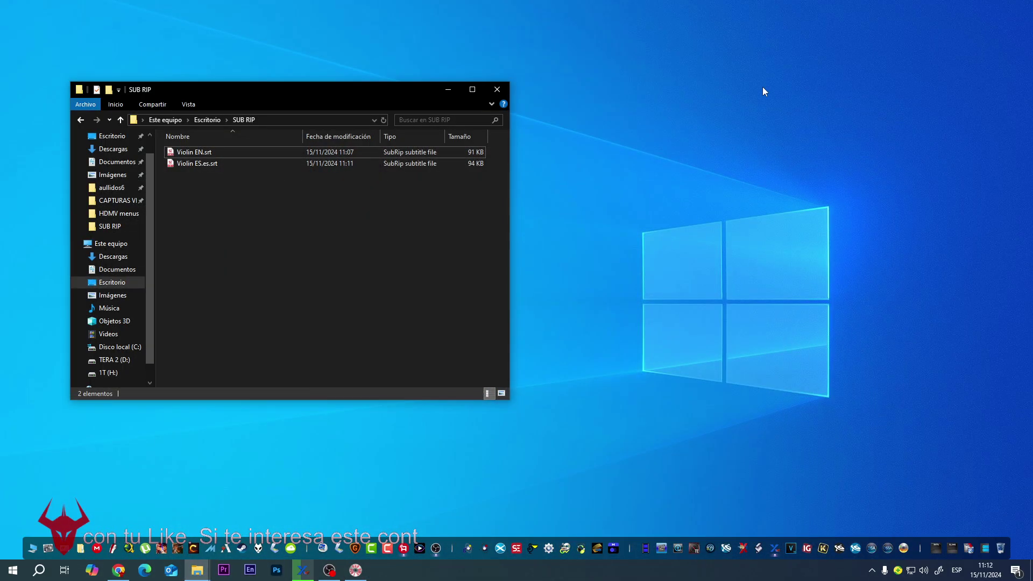
left_click_drag(317, 91, 540, 128)
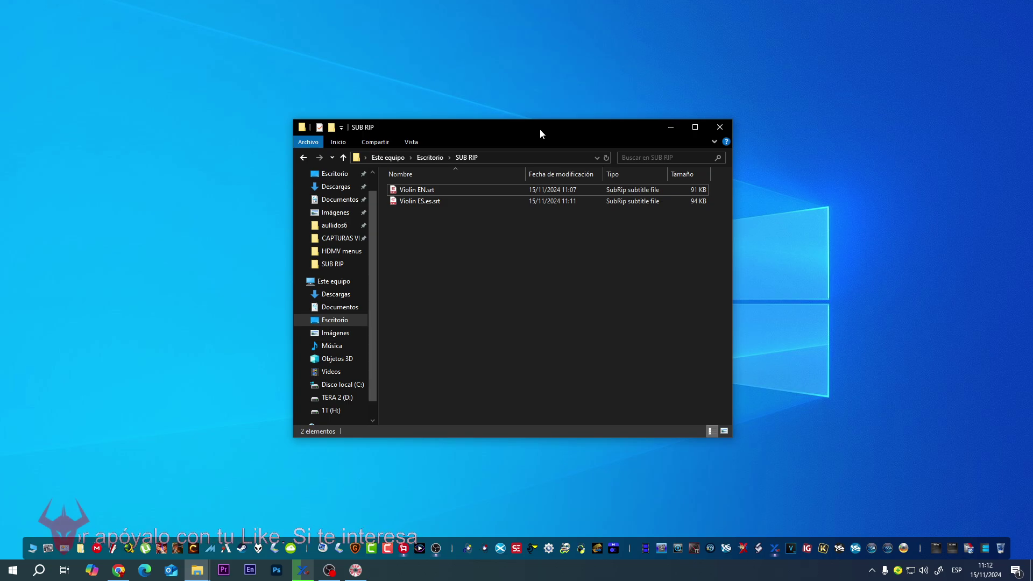
left_click(356, 571)
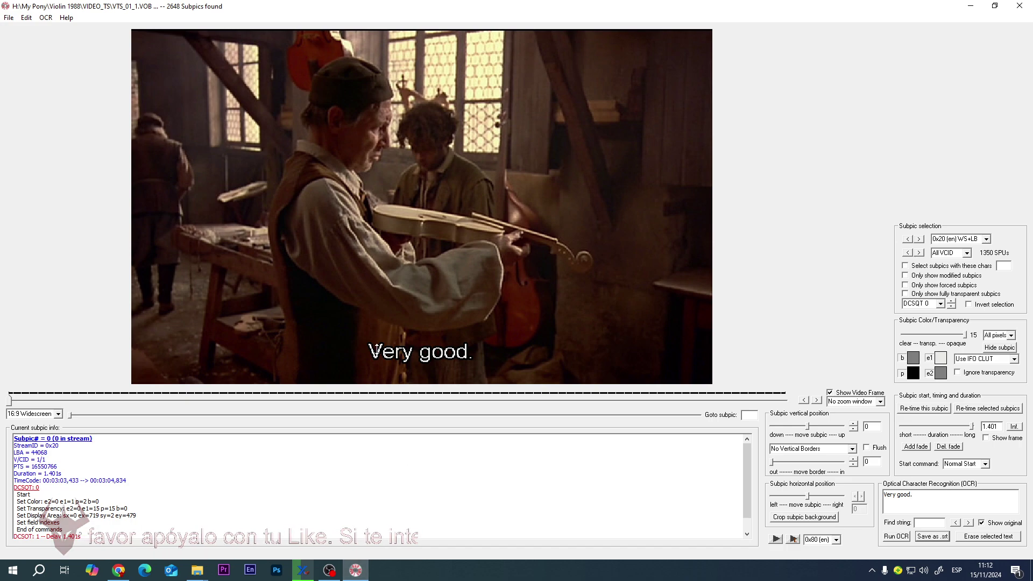
left_click(980, 5)
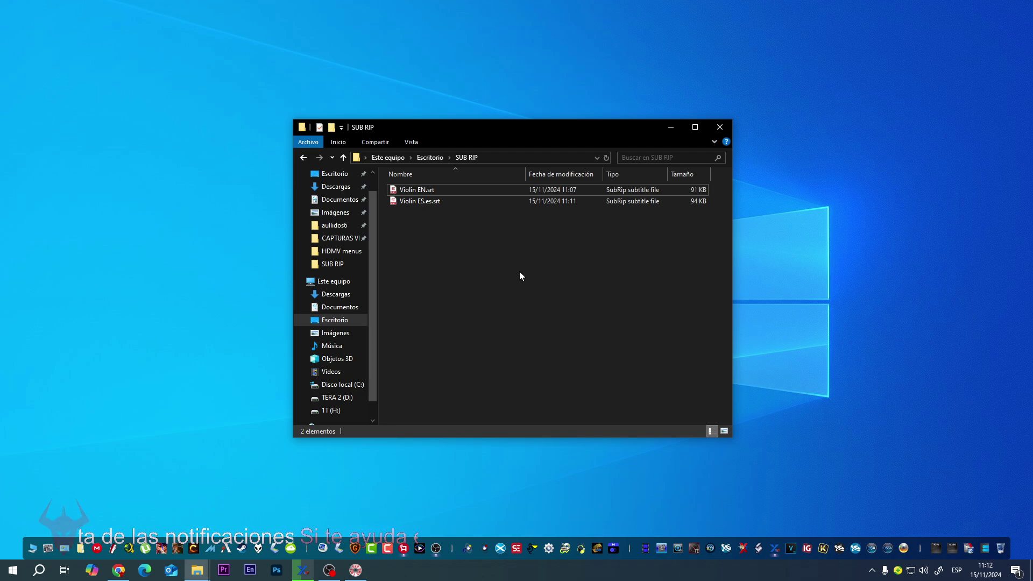
left_click(425, 204)
left_click(418, 189)
left_click(418, 201)
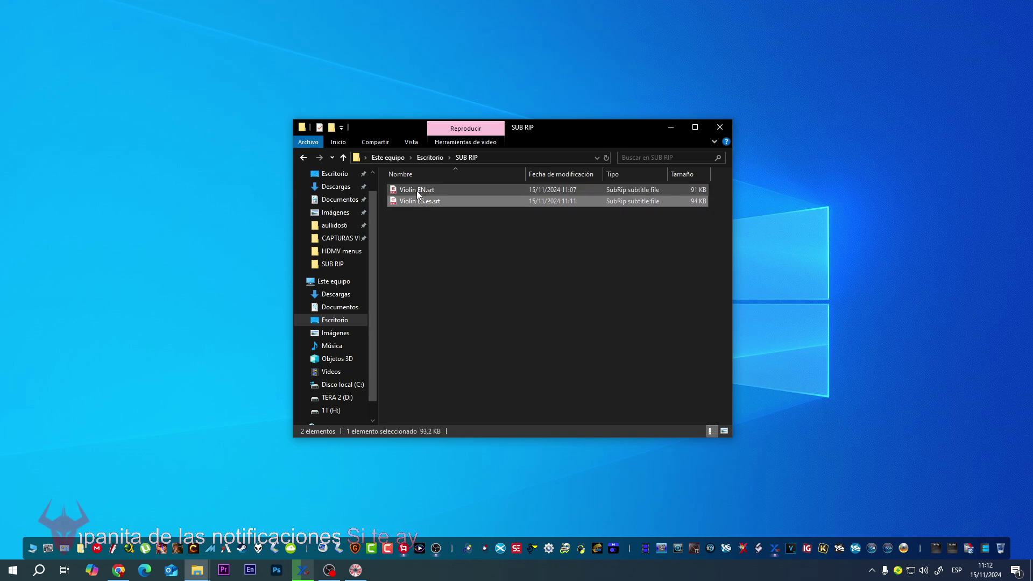
left_click(416, 191)
- Launch Txt2Sup.exe from the Txt2Sup folder in Programas de edición\SUBTITLES, arranging its window so the SUB RIP files stay accessible
left_click_drag(546, 128, 390, 105)
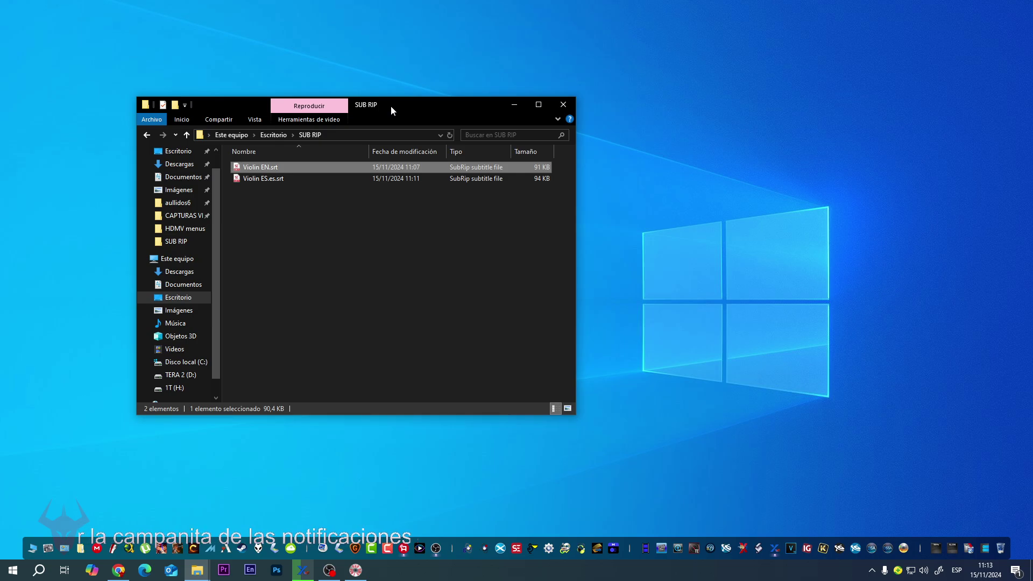
left_click(80, 548)
double_click(274, 264)
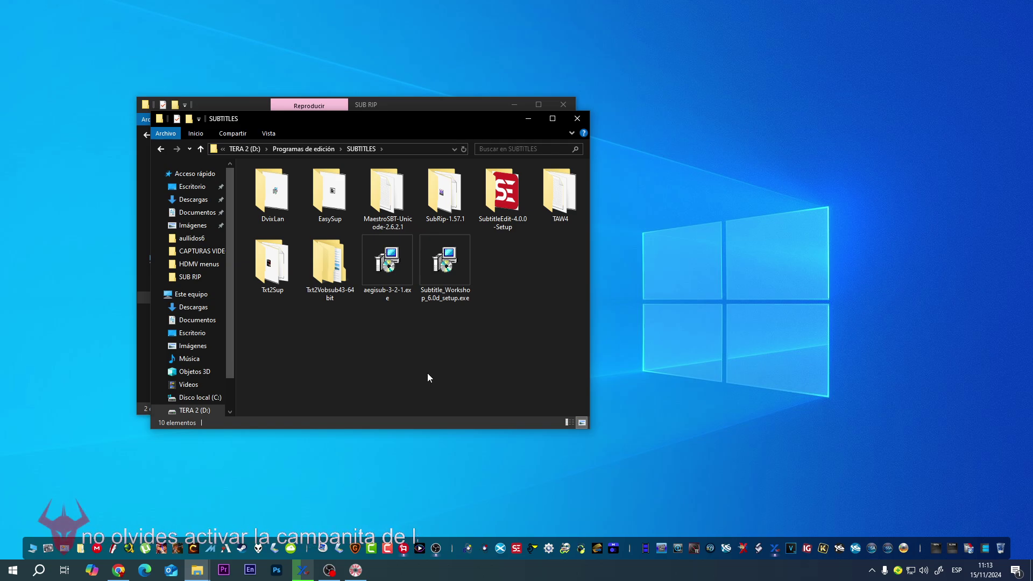
left_click_drag(407, 119, 657, 119)
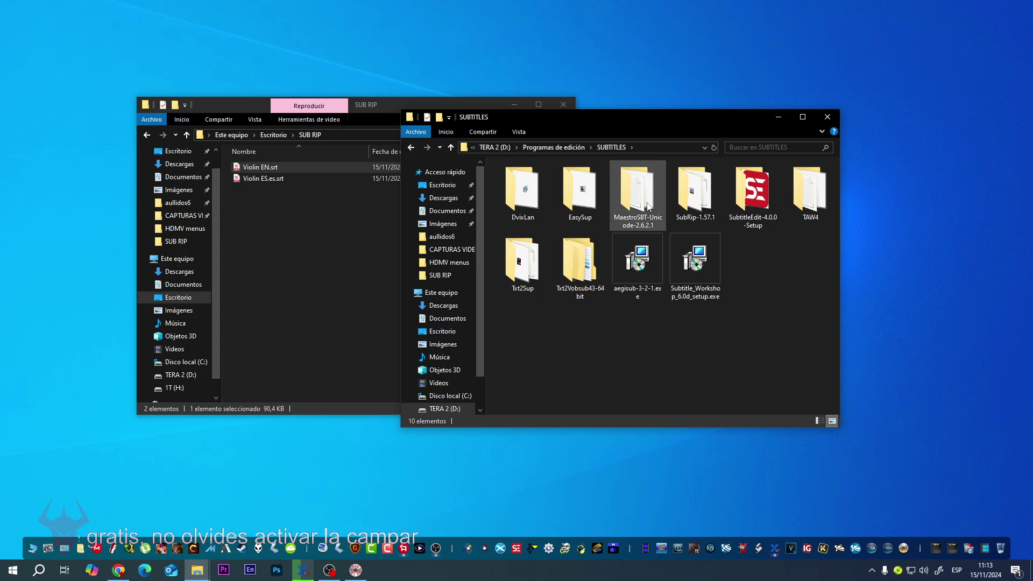
double_click(519, 269)
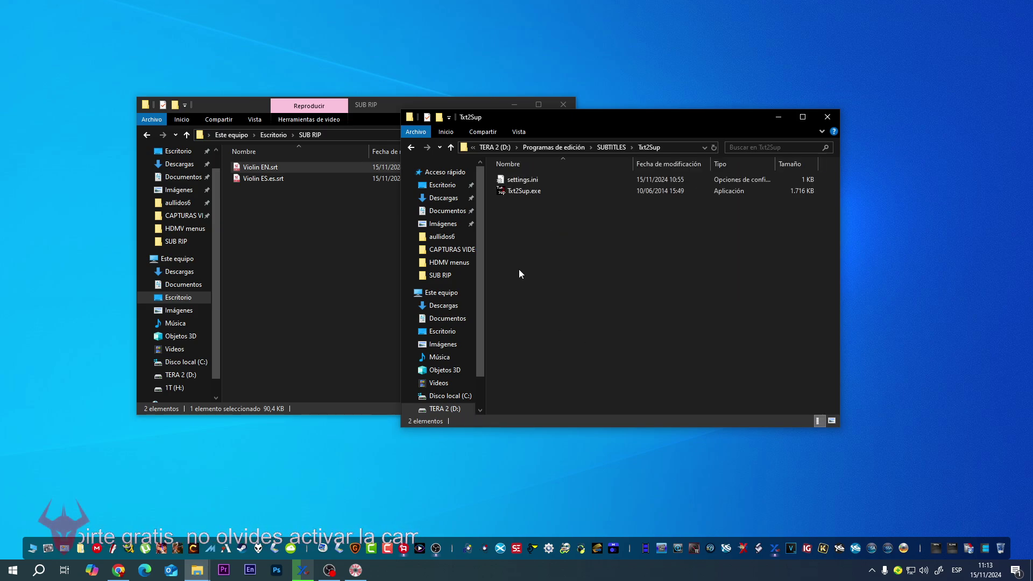
double_click(532, 194)
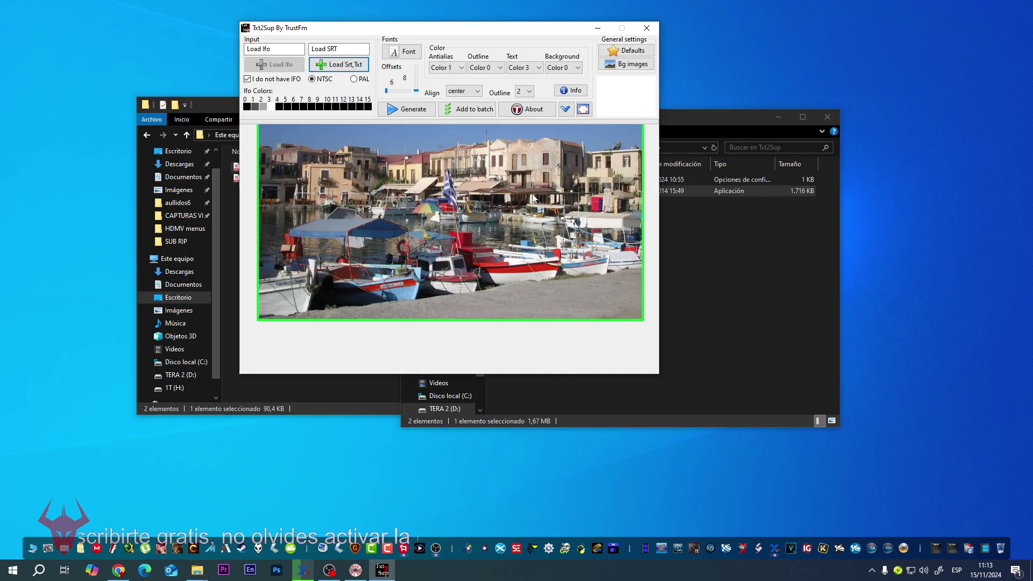
left_click_drag(498, 28, 675, 75)
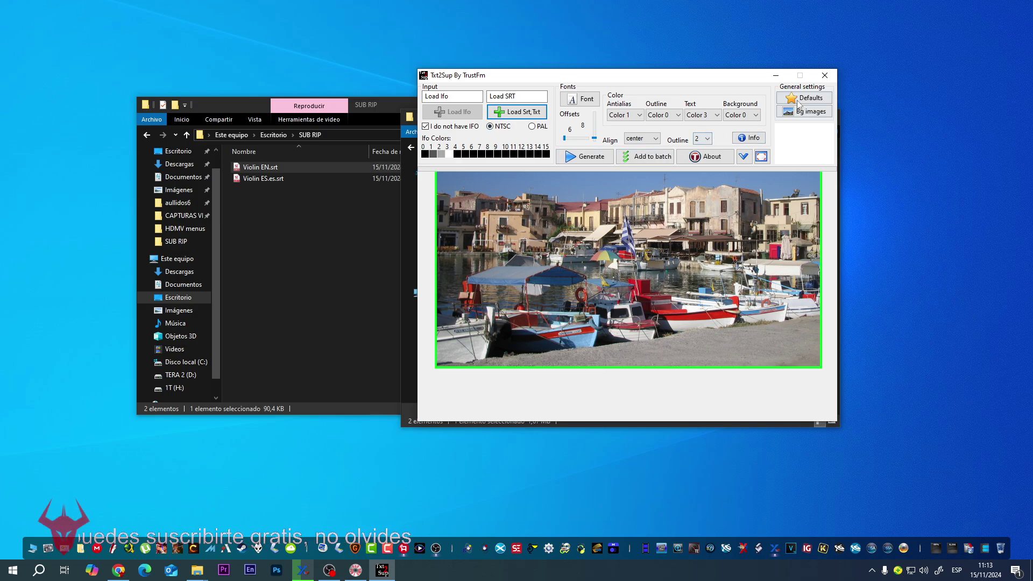
- Load the Spanish subtitle Violin ES.es.srt from the SUB RIP folder into Txt2Sup
left_click(265, 179)
left_click_drag(266, 178, 522, 134)
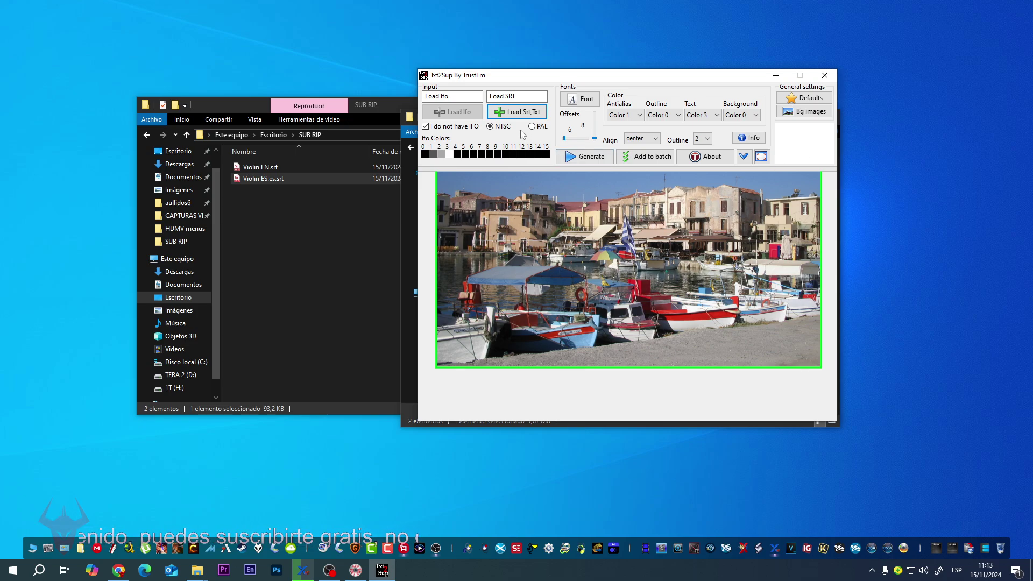
left_click(524, 114)
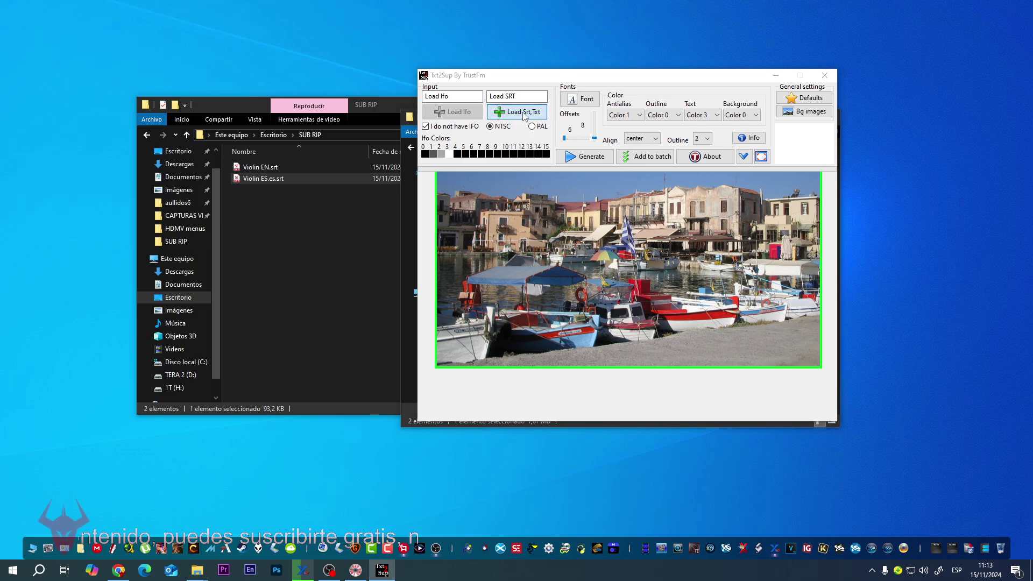
left_click(544, 167)
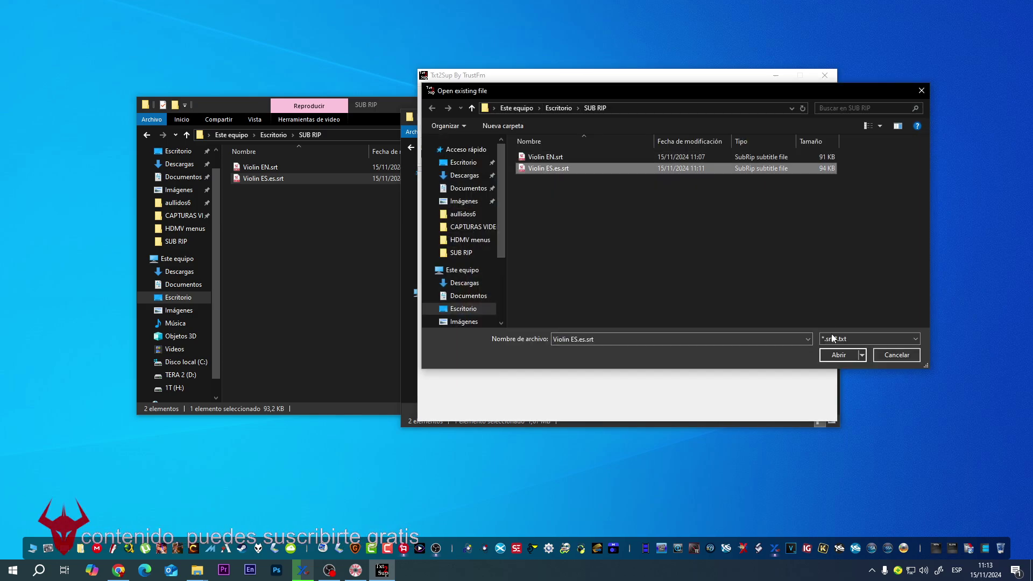
left_click(836, 355)
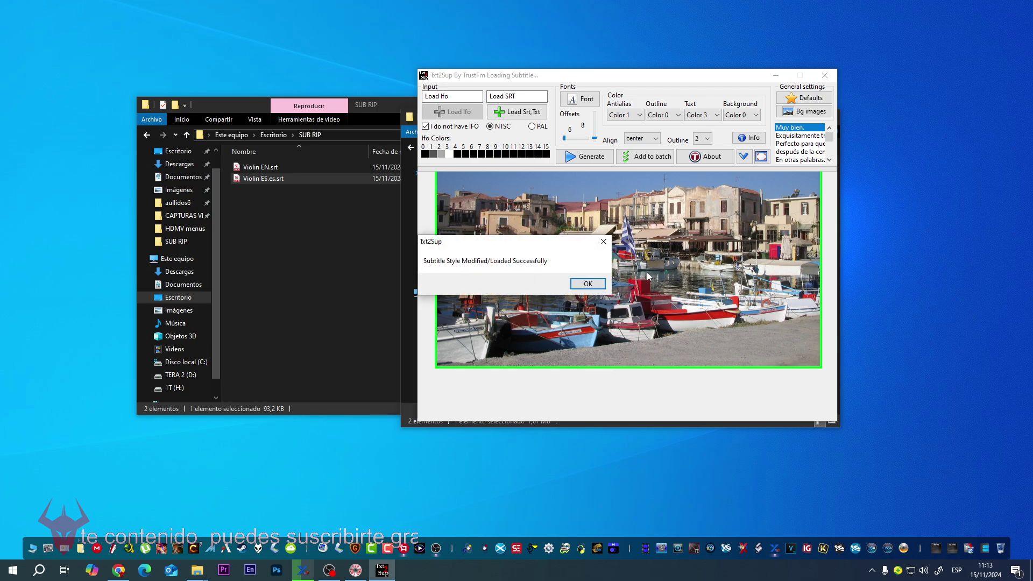
left_click(587, 284)
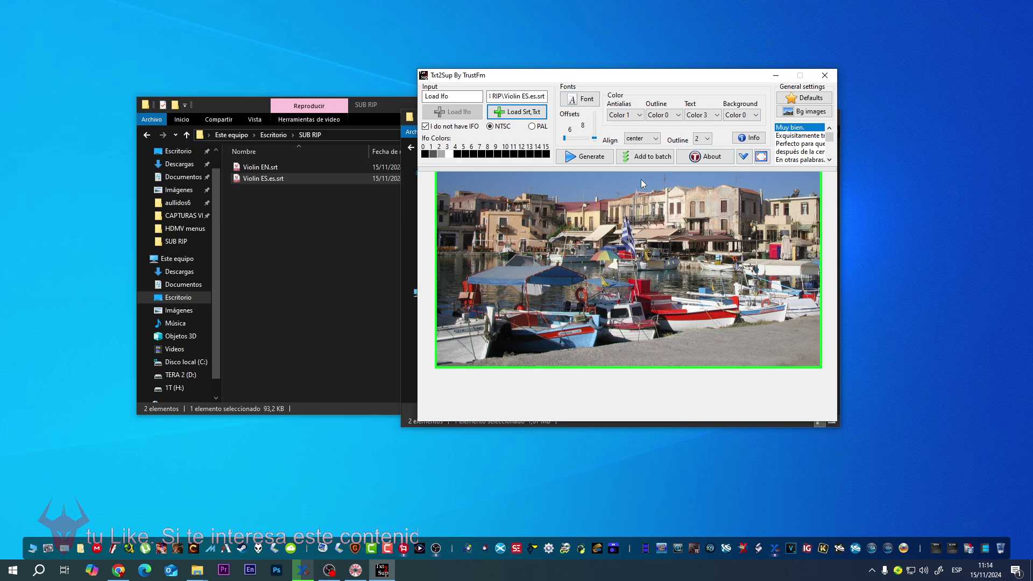
- Generate the SUP subtitle from the loaded SRT, check the output file in SUB RIP, and put that folder window away
left_click(586, 157)
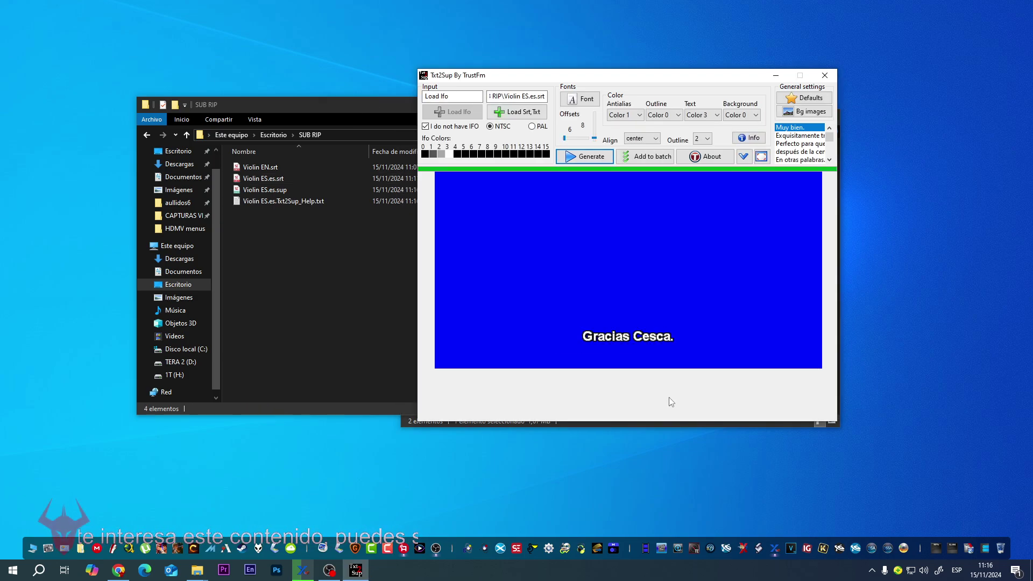
left_click(283, 191)
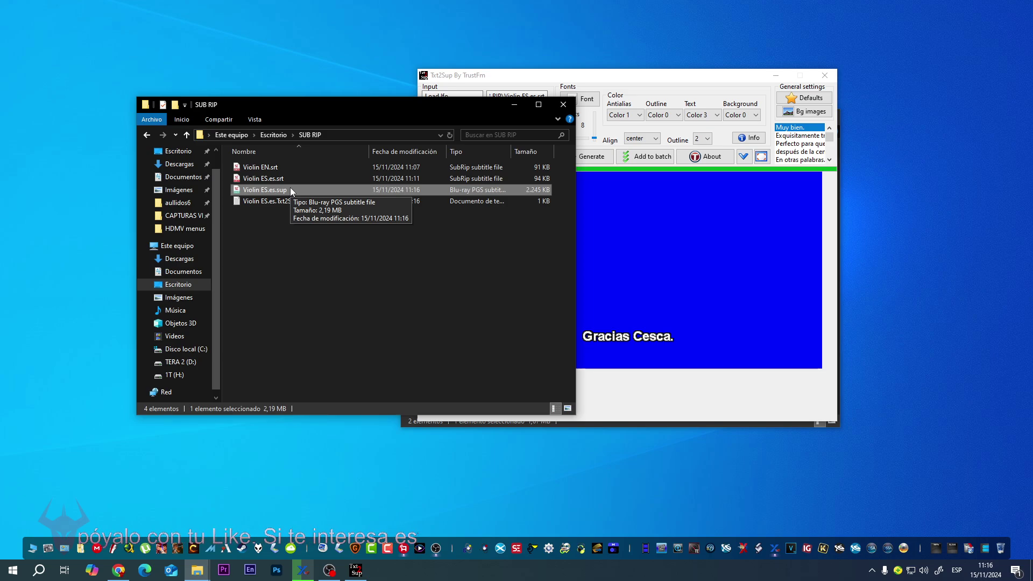
left_click(524, 104)
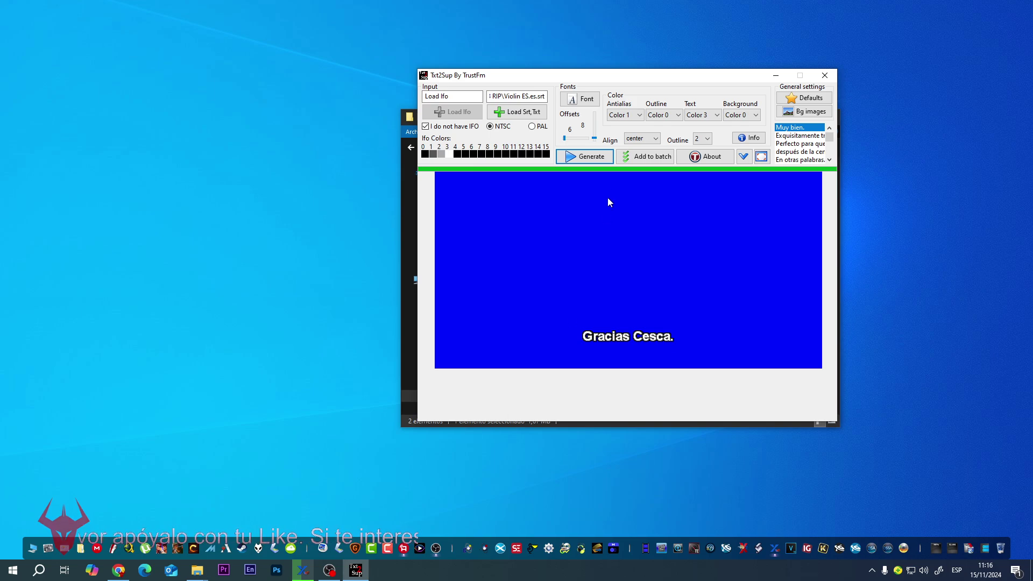
- Close the Txt2Sup folder window and place the Txt2Sup program window near the middle of the desktop
left_click_drag(643, 75, 402, 62)
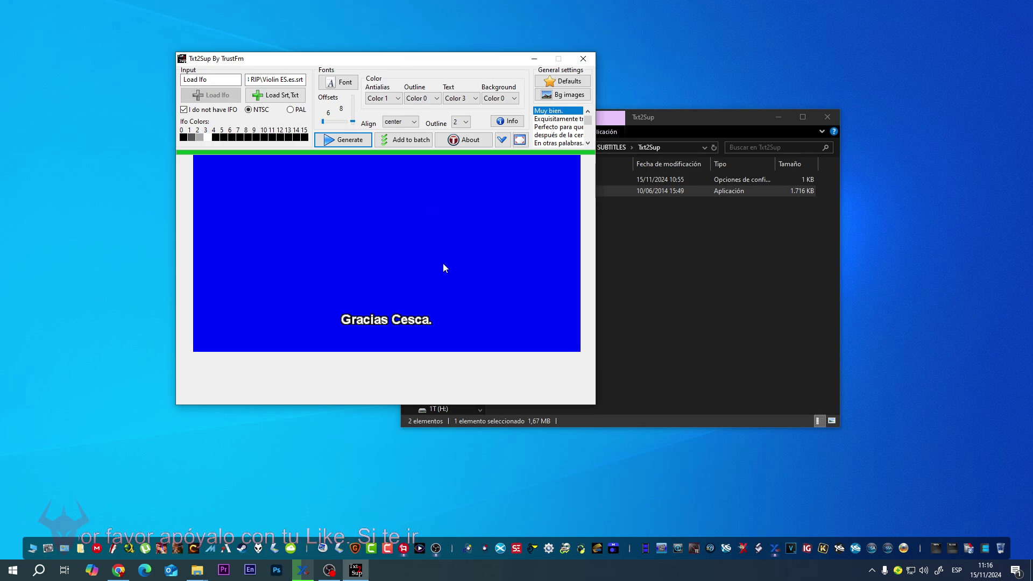
left_click_drag(445, 58, 408, 36)
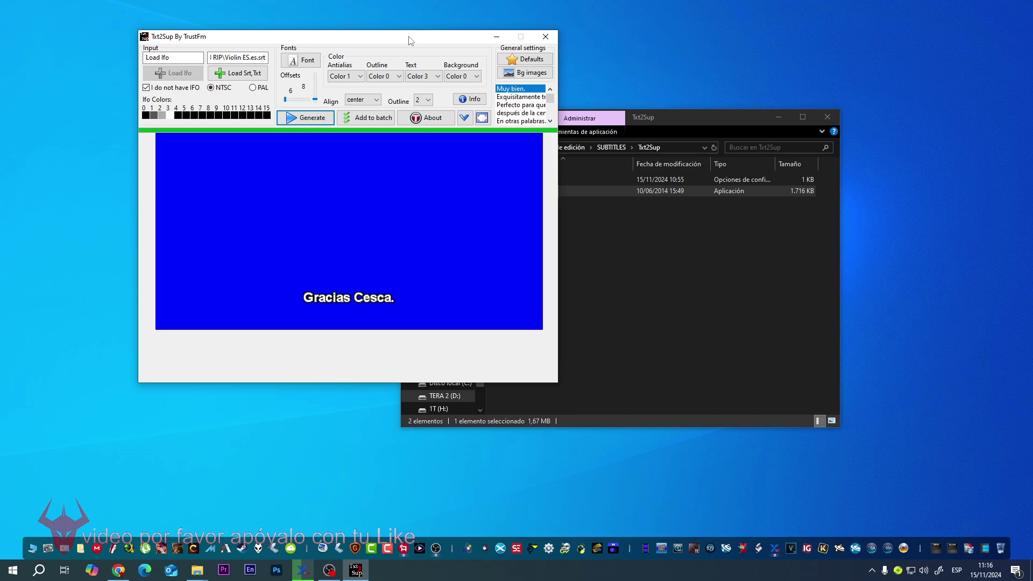
mouse_move(410, 41)
left_mouse_down()
mouse_move(357, 33)
mouse_move(889, 62)
mouse_move(422, 41)
left_mouse_up()
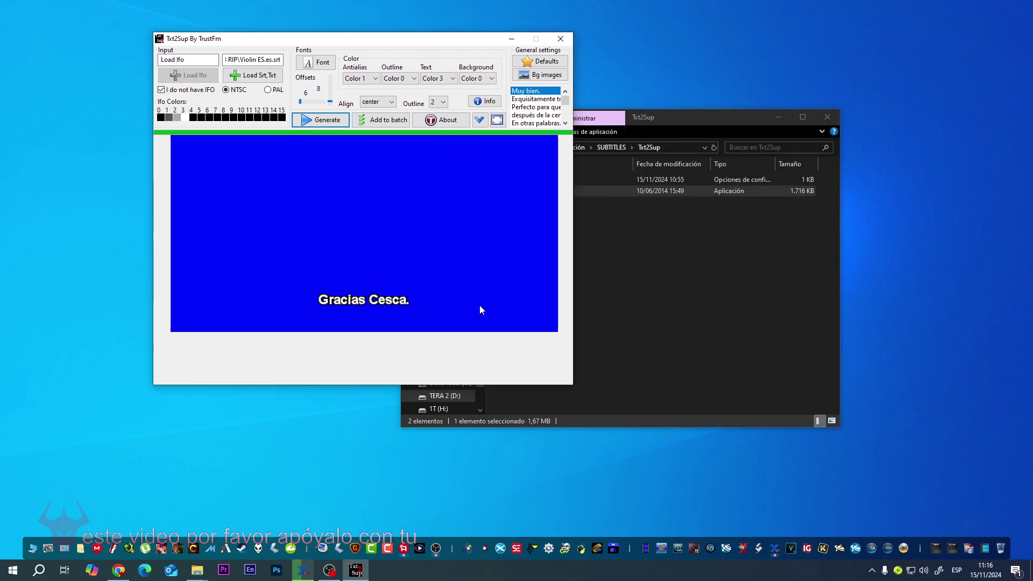
left_click(826, 117)
left_click_drag(376, 43, 569, 81)
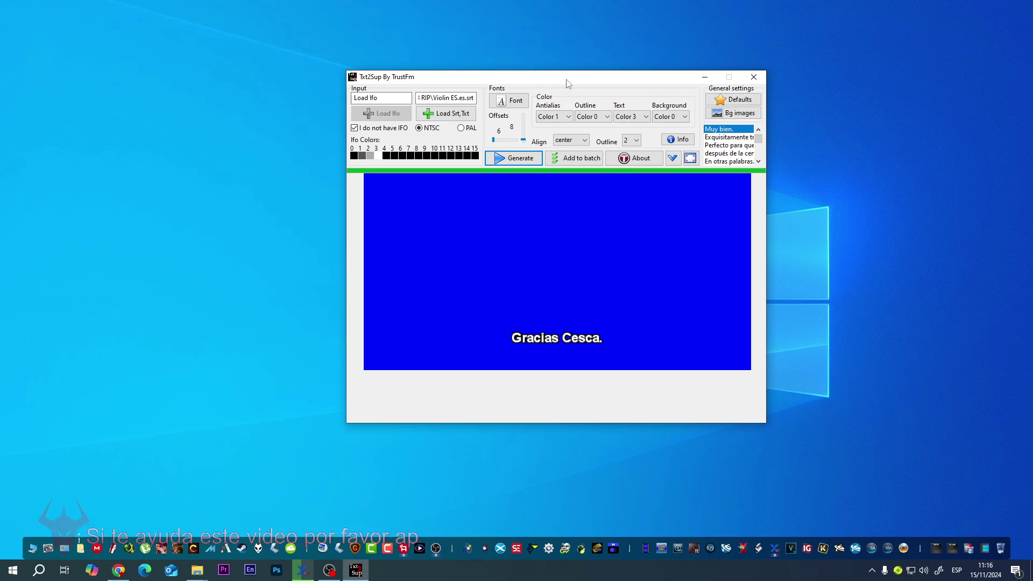
left_click_drag(567, 77, 540, 85)
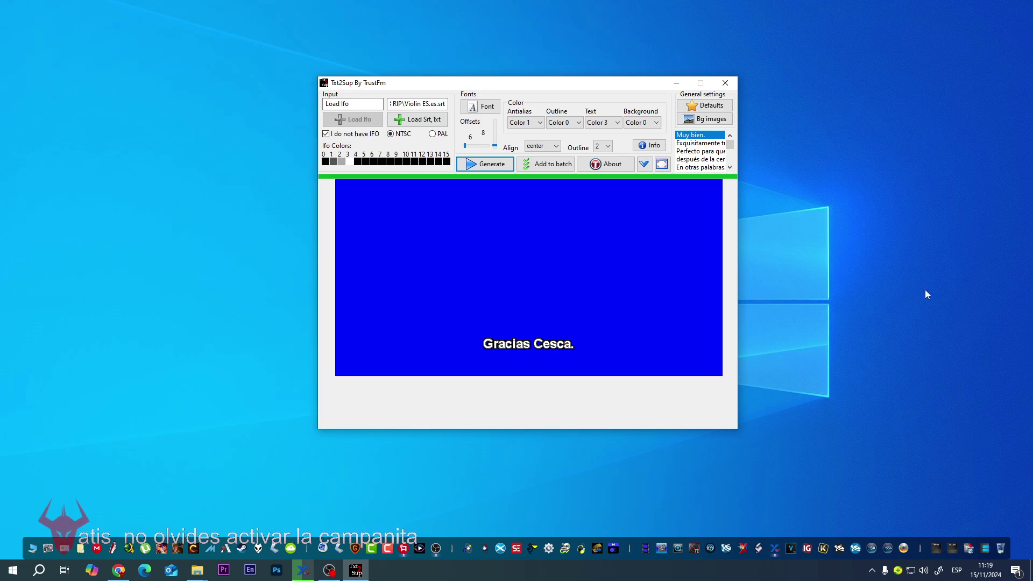
- Launch gMKVExtractGUI from its desktop shortcut
left_click(467, 548)
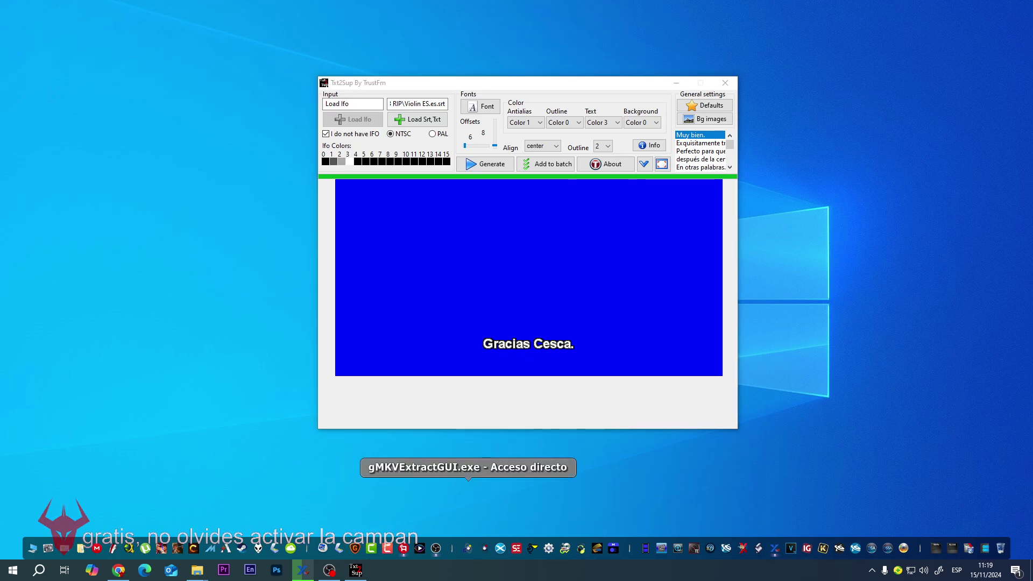